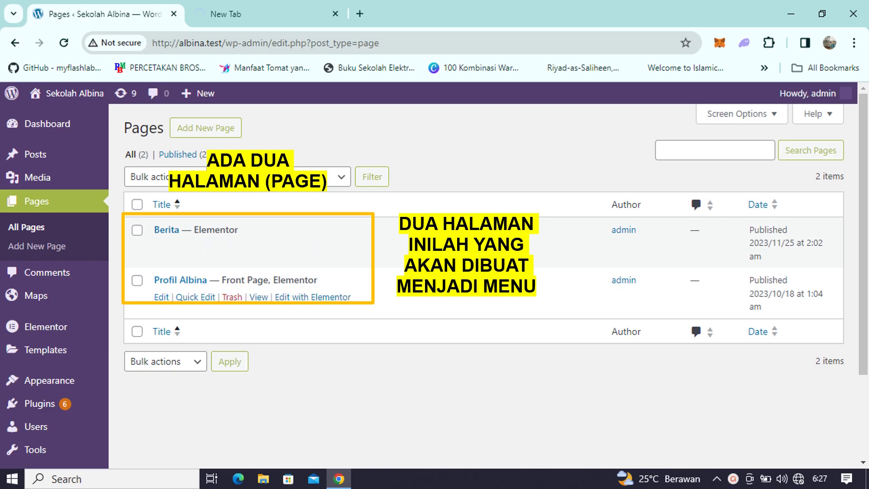
- Create a new navigation menu named "Menu" in the site's appearance settings
{"action": "mouse_move", "coordinate": [50, 380]}
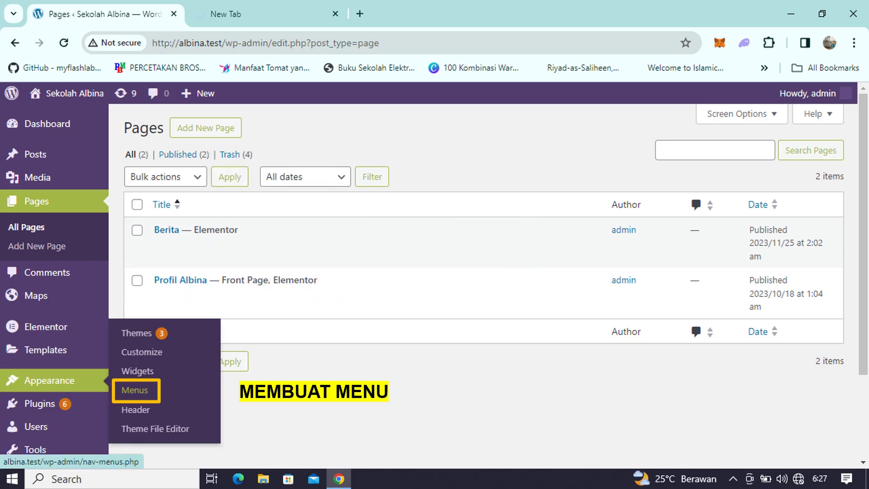
{"action": "left_click", "coordinate": [134, 390]}
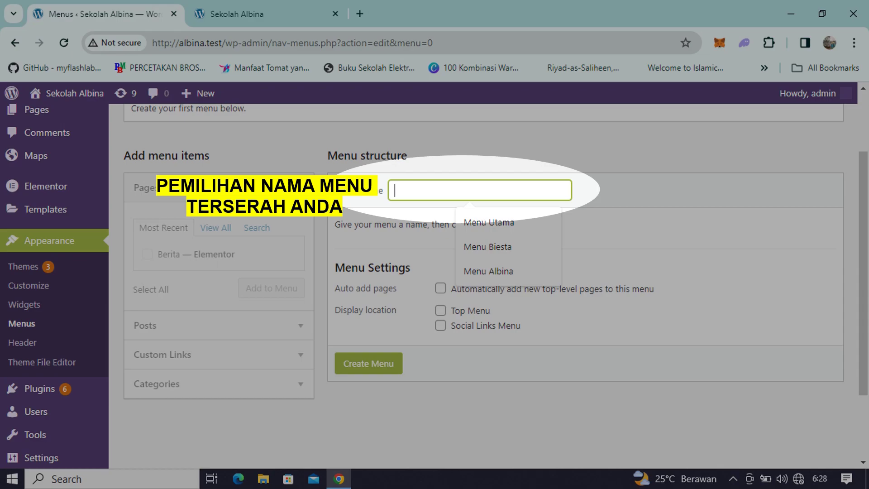
{"action": "type", "text": "Menu"}
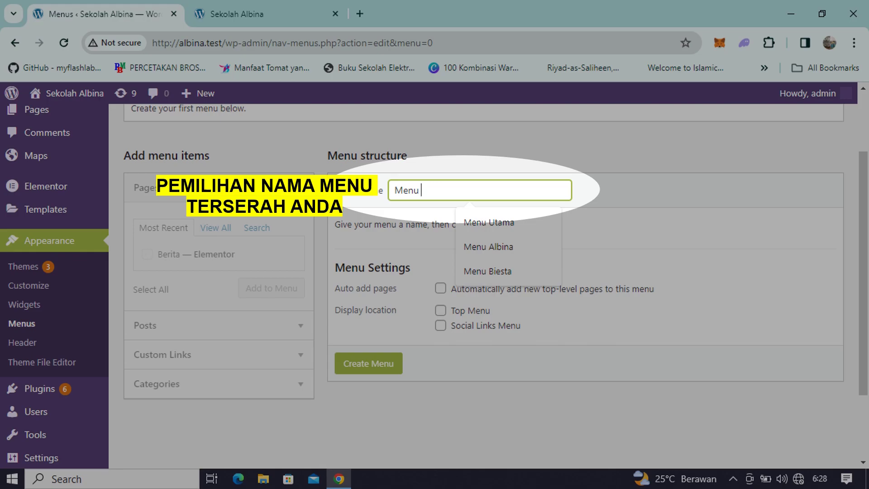
{"action": "key", "text": "Tab"}
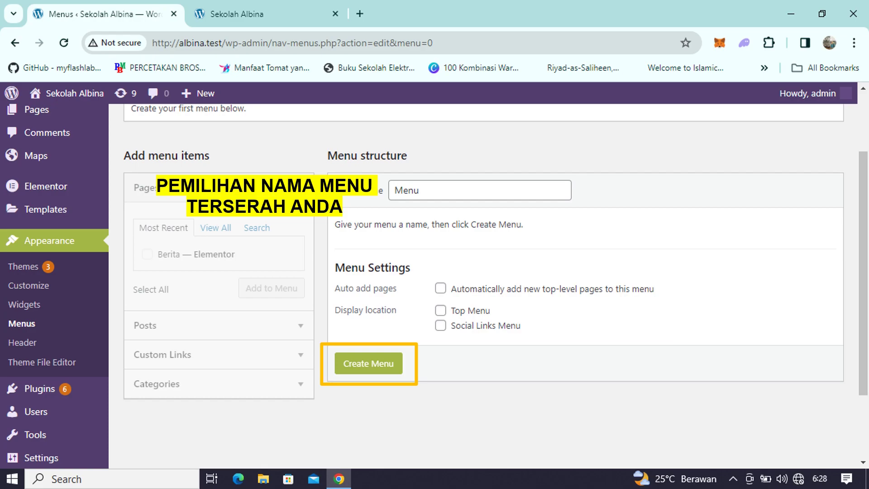
{"action": "left_click", "coordinate": [368, 363]}
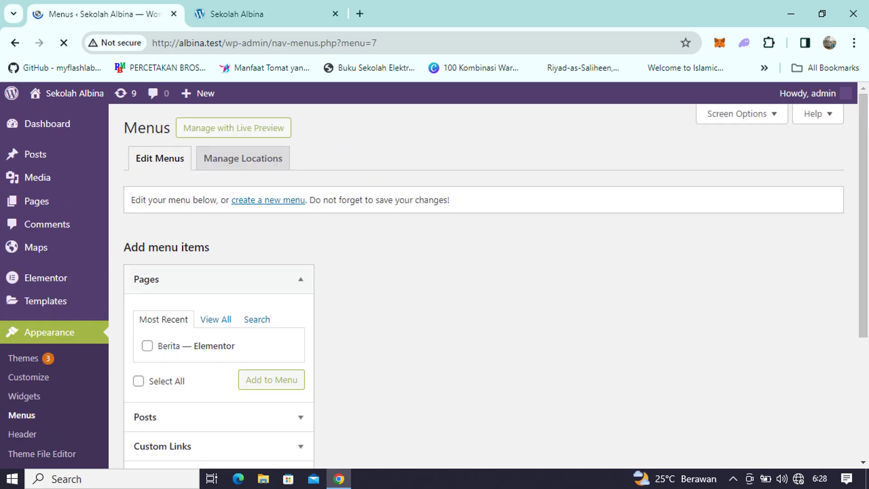
- Add the Profil Albina and Berita pages to the menu and save it
{"action": "scroll", "coordinate": [435, 285], "scroll_direction": "down", "scroll_amount": 1}
{"action": "left_click", "coordinate": [215, 256]}
{"action": "left_click", "coordinate": [147, 281]}
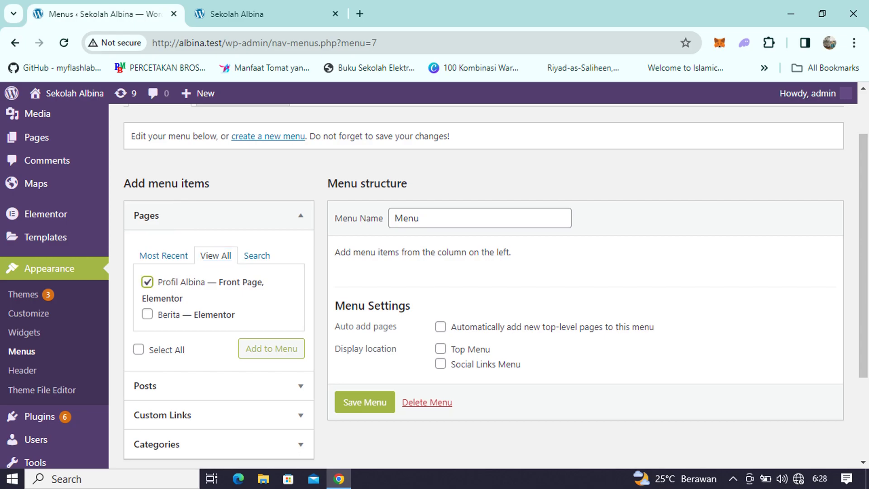
{"action": "left_click", "coordinate": [147, 314]}
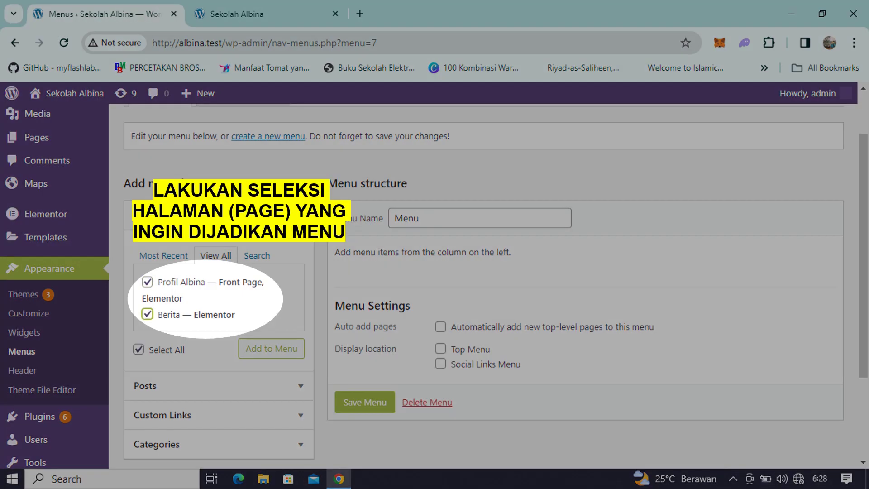
{"action": "left_click", "coordinate": [271, 348]}
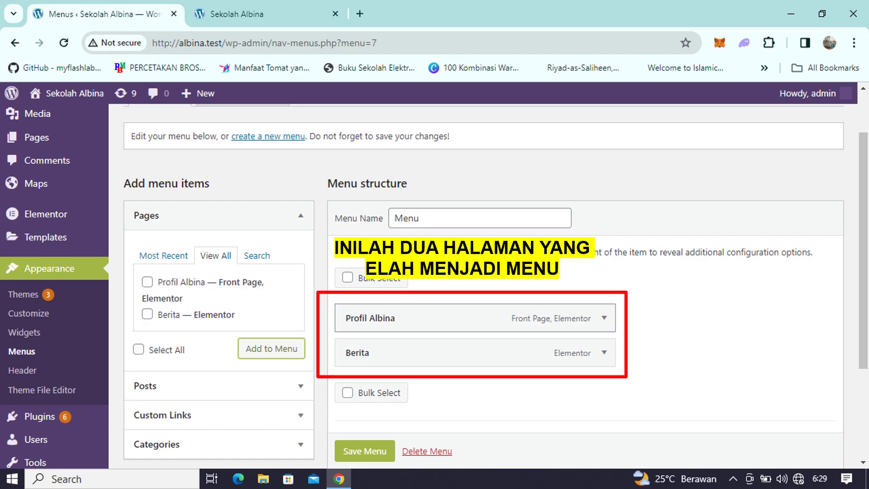
{"action": "left_click_drag", "start_coordinate": [862, 251], "coordinate": [862, 282]}
{"action": "scroll", "coordinate": [453, 271], "scroll_direction": "up", "scroll_amount": 1}
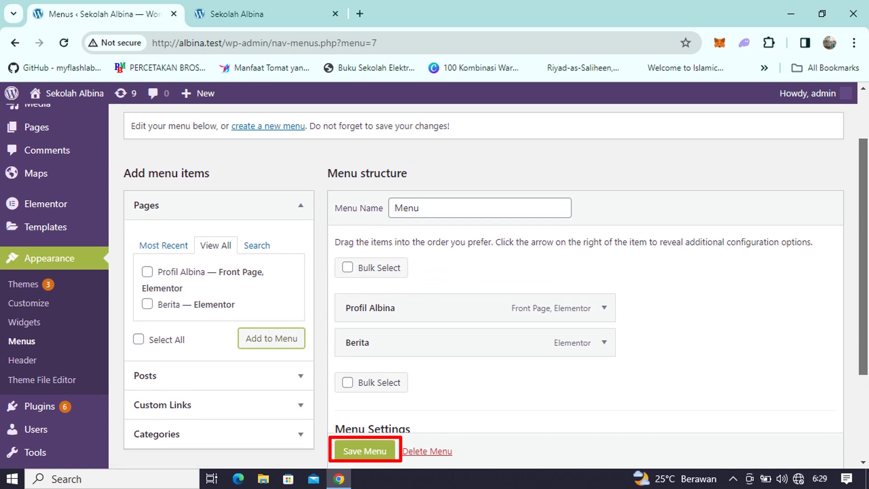
{"action": "scroll", "coordinate": [433, 285], "scroll_direction": "down", "scroll_amount": 1}
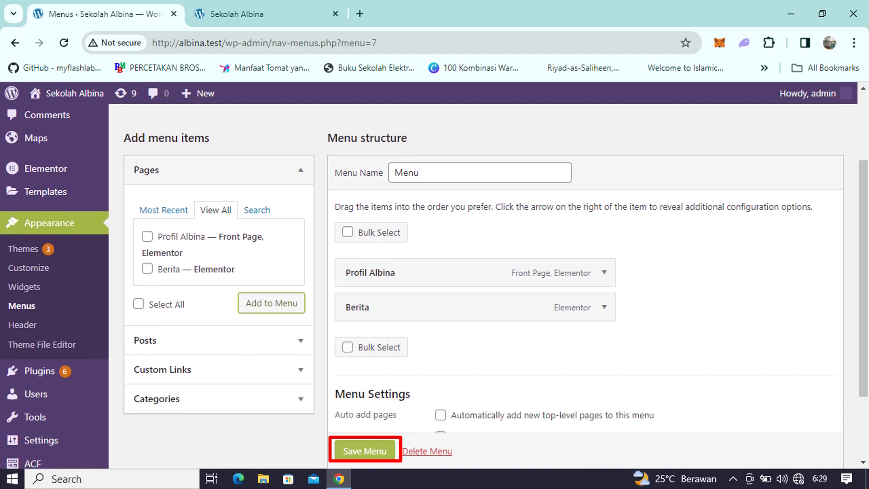
{"action": "scroll", "coordinate": [434, 286], "scroll_direction": "down", "scroll_amount": 1}
{"action": "left_click", "coordinate": [364, 450]}
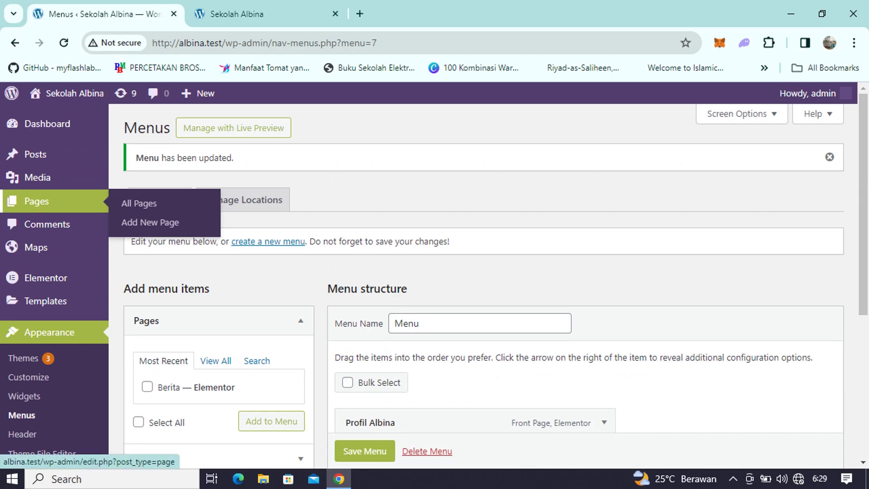
- Open the Berita page for editing with Elementor and add a single-column container above the Albina News banner
{"action": "left_click", "coordinate": [37, 200]}
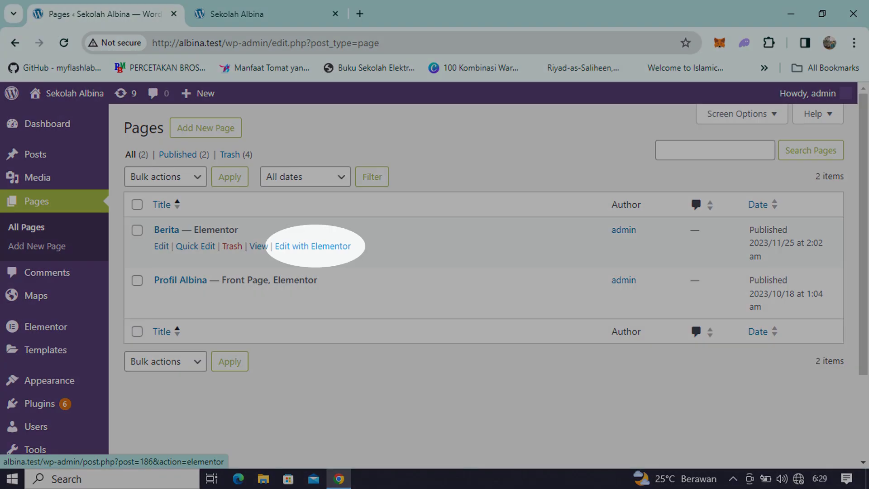
{"action": "left_click", "coordinate": [313, 246]}
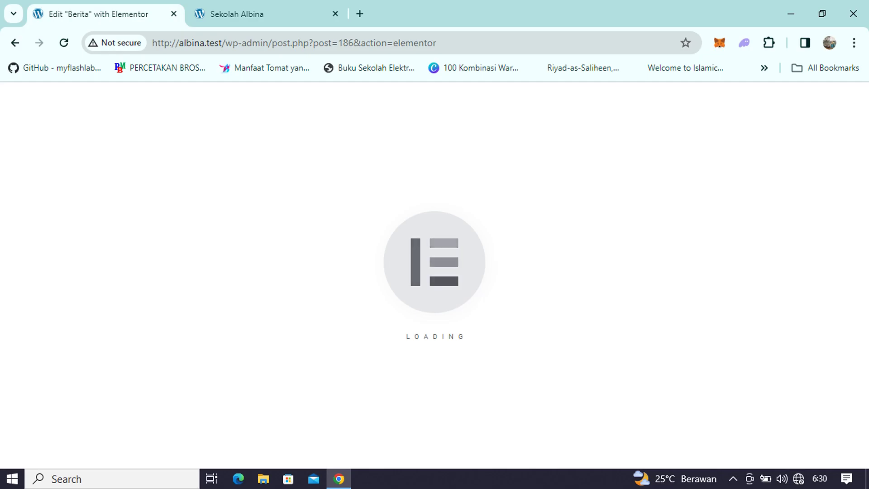
{"action": "scroll", "coordinate": [496, 275], "scroll_direction": "down", "scroll_amount": 8}
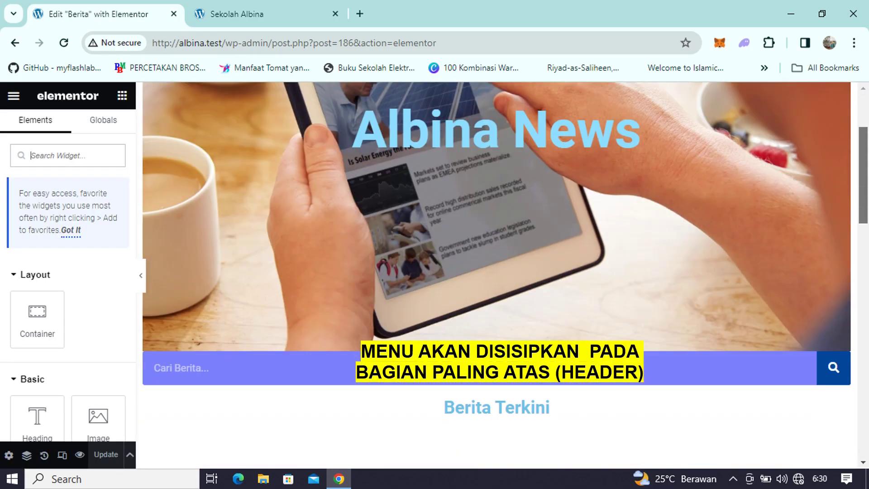
{"action": "scroll", "coordinate": [497, 275], "scroll_direction": "down", "scroll_amount": 4}
{"action": "scroll", "coordinate": [497, 274], "scroll_direction": "up", "scroll_amount": 10}
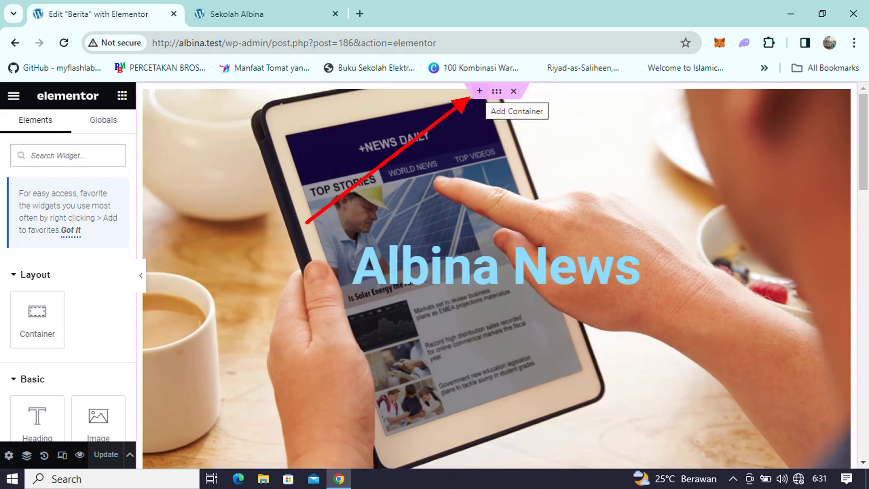
{"action": "left_click", "coordinate": [479, 91]}
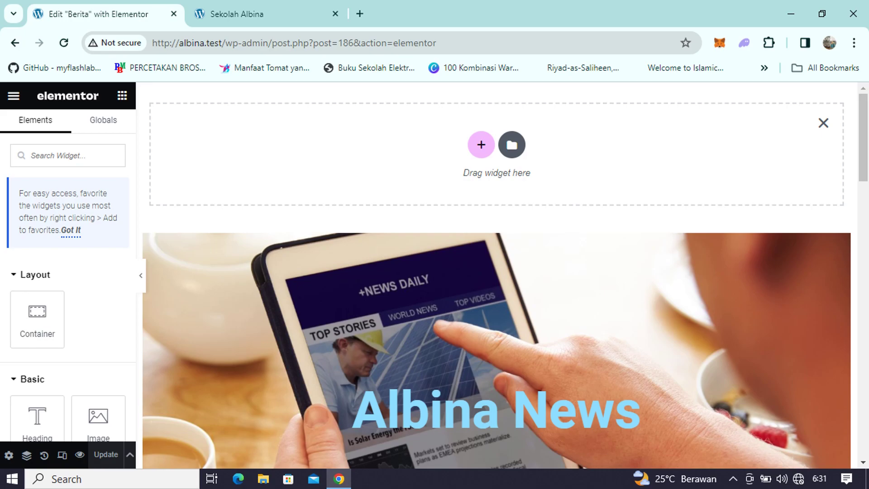
{"action": "left_click", "coordinate": [481, 145]}
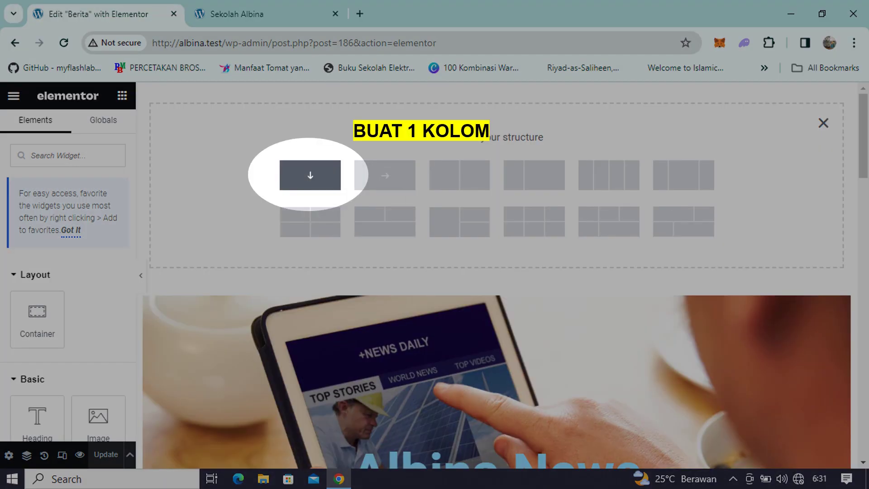
{"action": "left_click", "coordinate": [310, 175]}
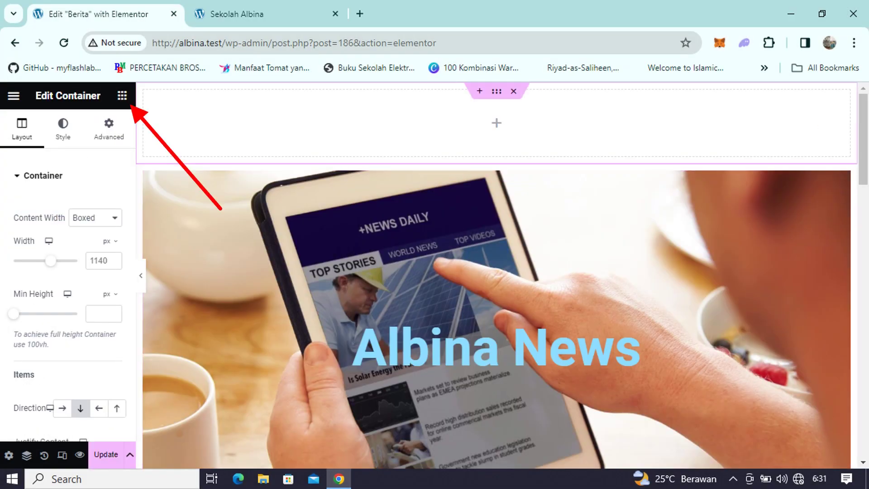
- Find the Nav Menu widget by searching for "nav" and place it in the new container
{"action": "left_click", "coordinate": [122, 96]}
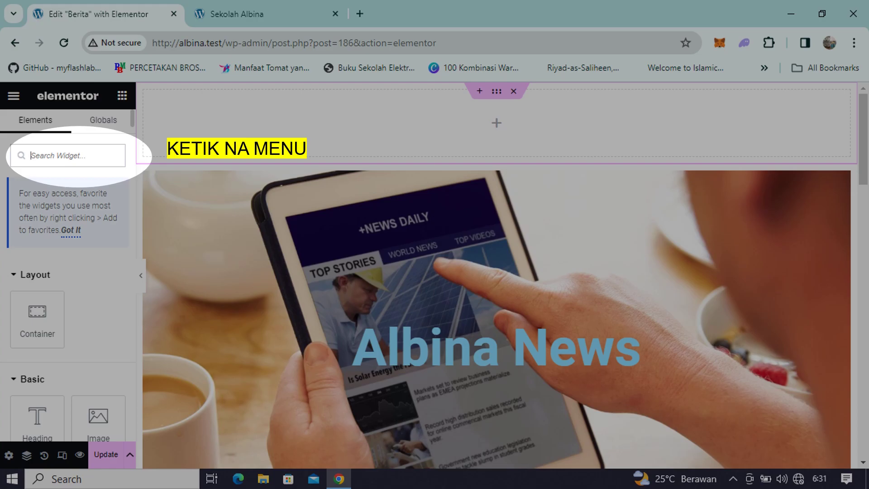
{"action": "type", "text": "nav"}
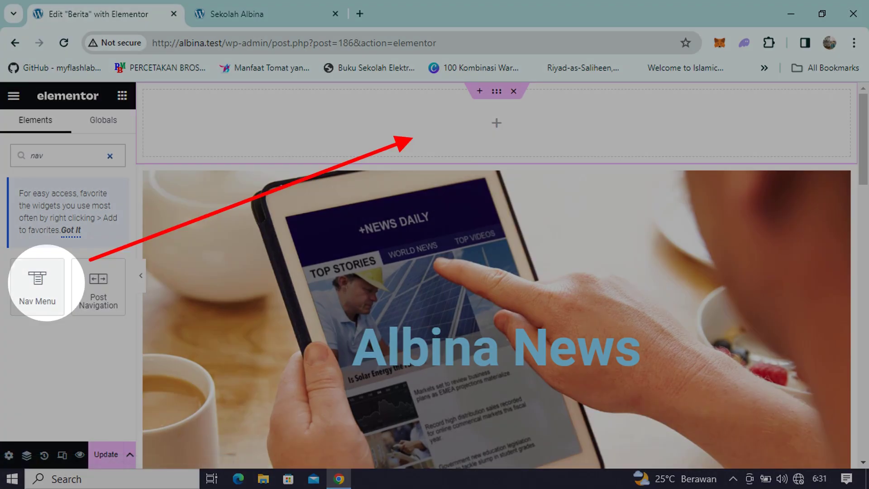
{"action": "left_click_drag", "start_coordinate": [37, 286], "coordinate": [497, 122]}
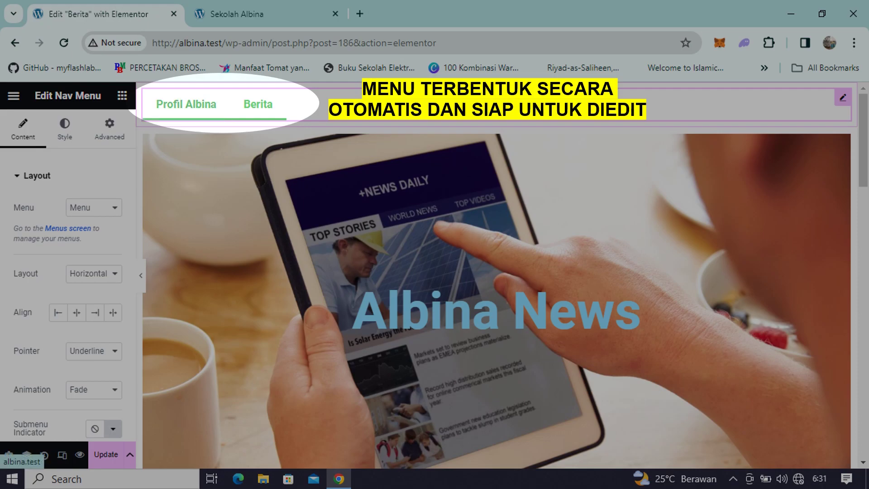
- Set the nav menu's hover text color to dark blue #000C8A
{"action": "scroll", "coordinate": [68, 271], "scroll_direction": "down", "scroll_amount": 9}
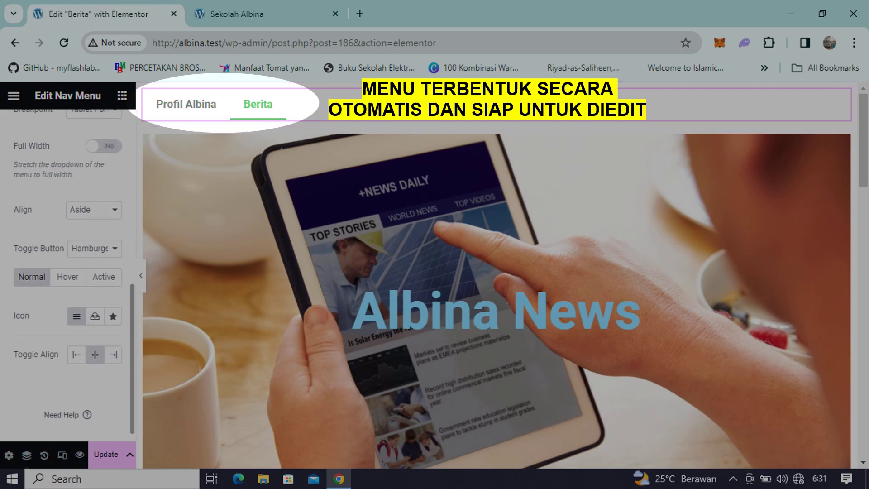
{"action": "scroll", "coordinate": [67, 271], "scroll_direction": "down", "scroll_amount": 1}
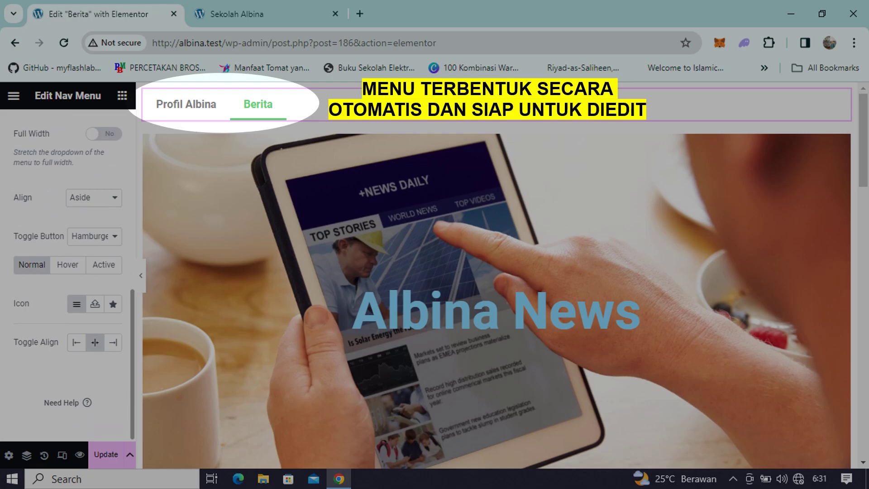
{"action": "scroll", "coordinate": [68, 271], "scroll_direction": "up", "scroll_amount": 10}
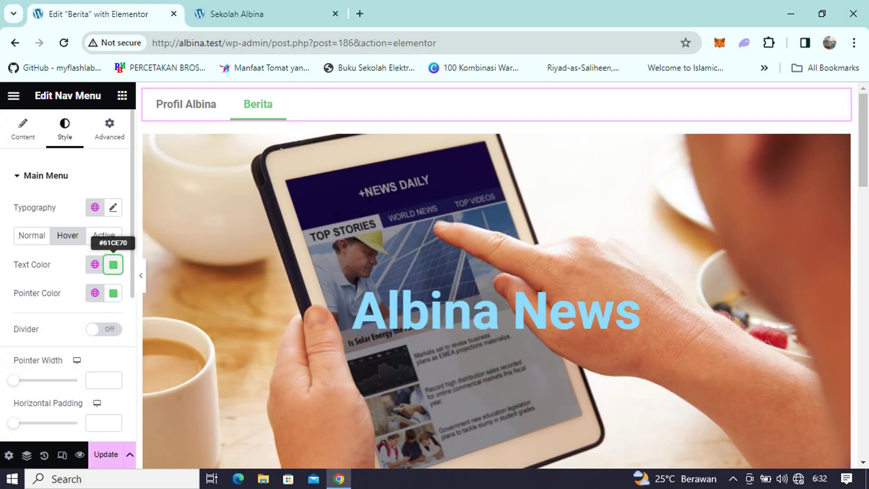
{"action": "left_click", "coordinate": [113, 265]}
{"action": "left_click", "coordinate": [242, 316]}
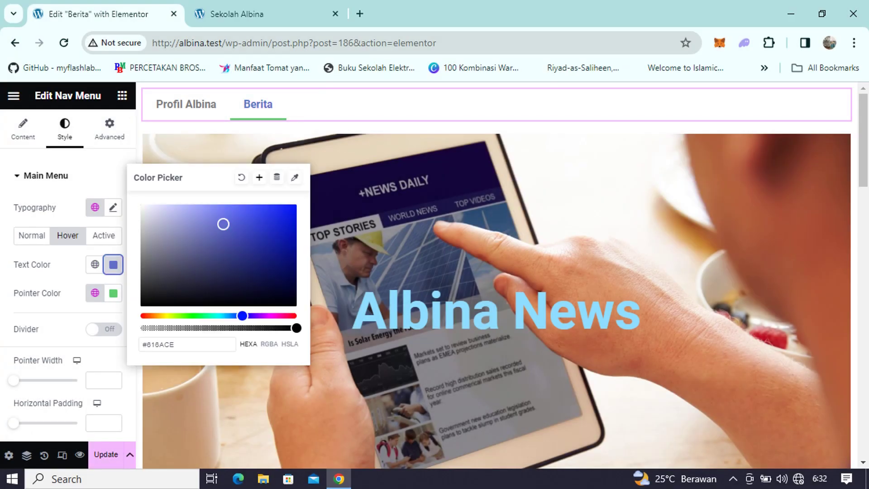
{"action": "left_click_drag", "start_coordinate": [223, 224], "coordinate": [295, 251]}
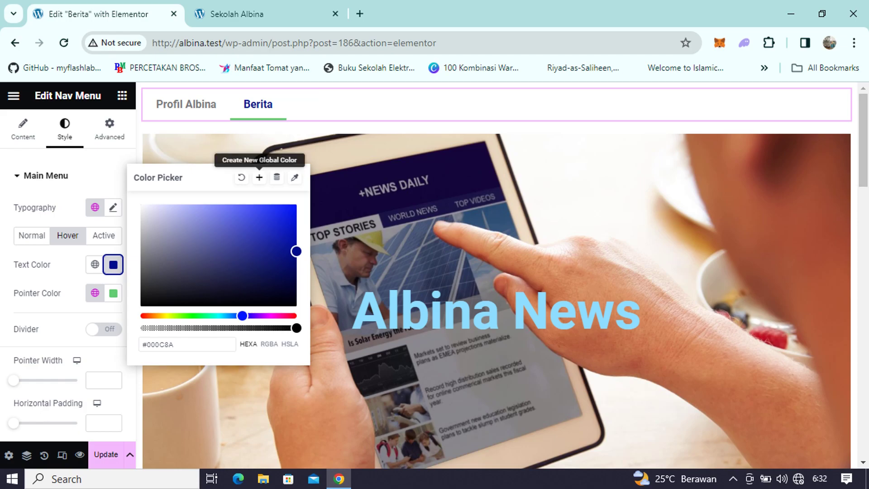
- Save the hover text color as a new global color named "Biru Lebih tua"
{"action": "left_click", "coordinate": [259, 177]}
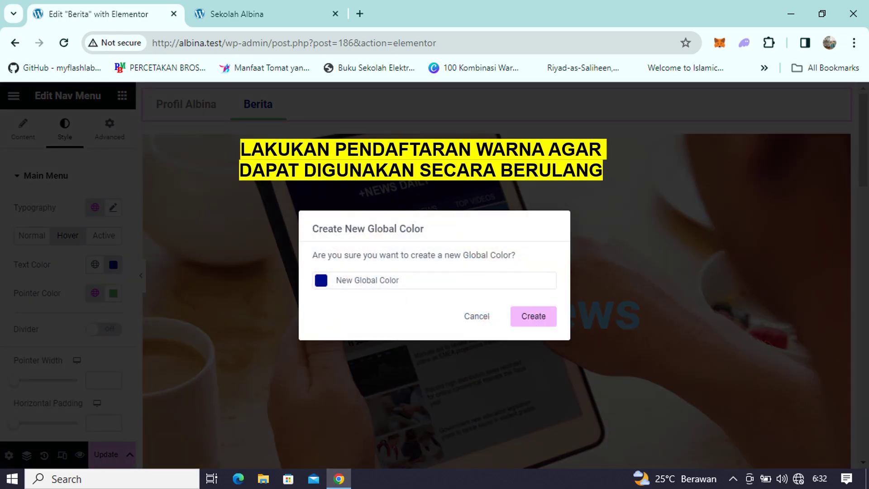
{"action": "key", "text": "ctrl+a"}
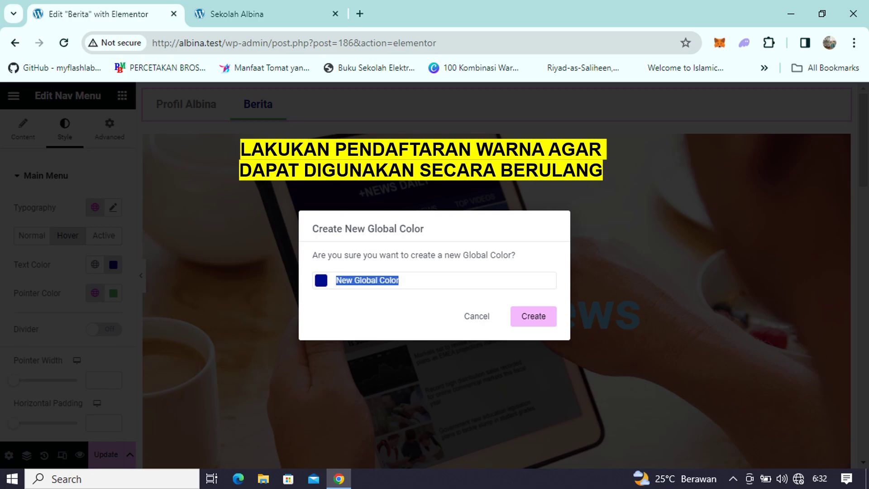
{"action": "type", "text": "Biru"}
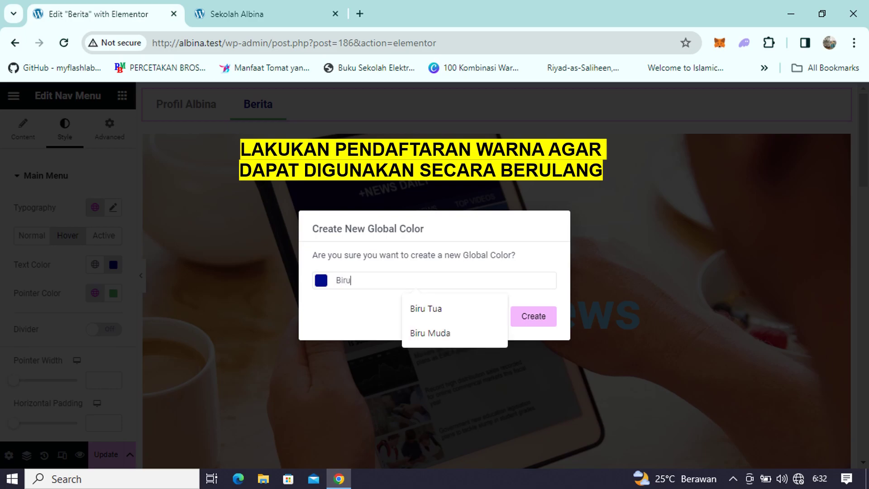
{"action": "type", "text": " Lebih tua"}
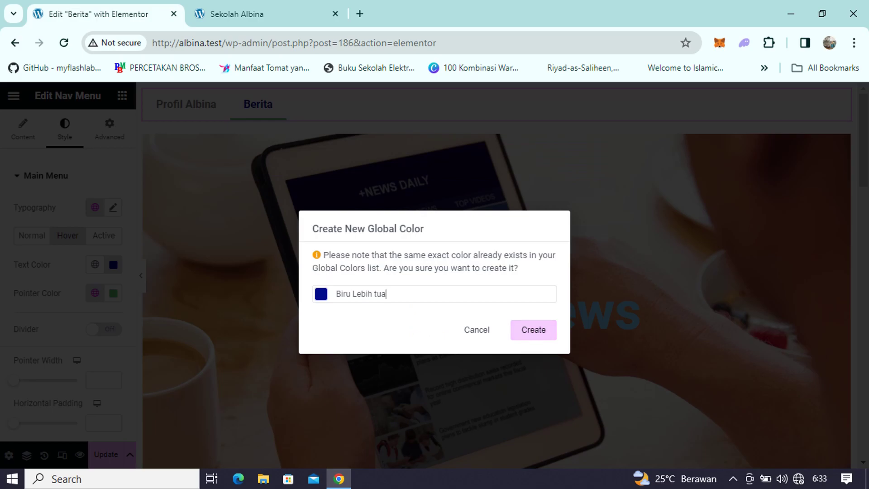
{"action": "key", "text": "Return"}
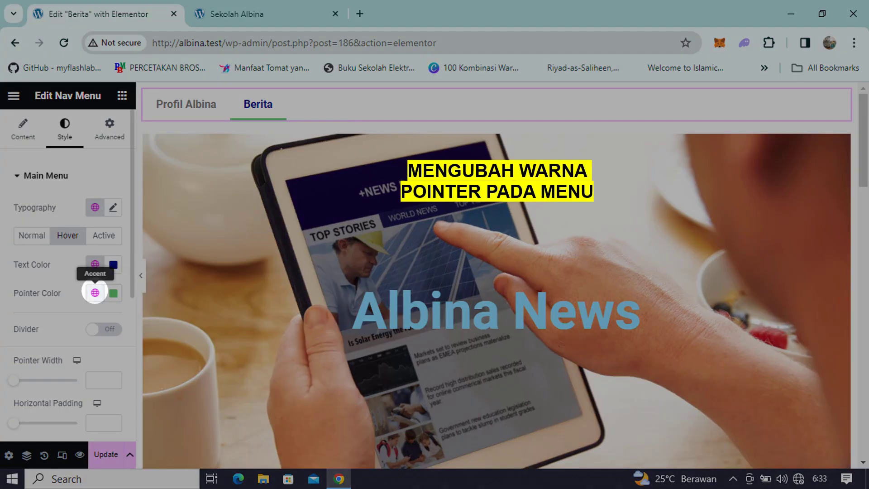
- Set the nav menu's hover pointer color to the global color Biru Lebih tua (#000C8A)
{"action": "left_click", "coordinate": [95, 292]}
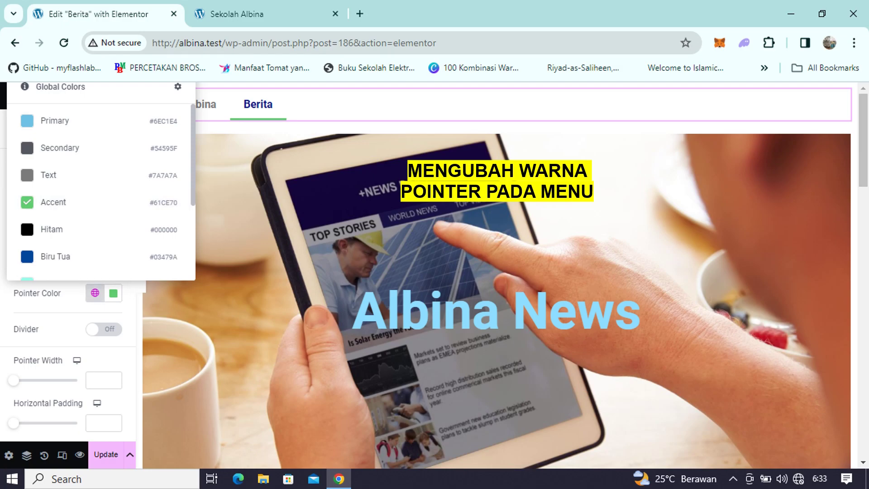
{"action": "scroll", "coordinate": [99, 190], "scroll_direction": "down", "scroll_amount": 3}
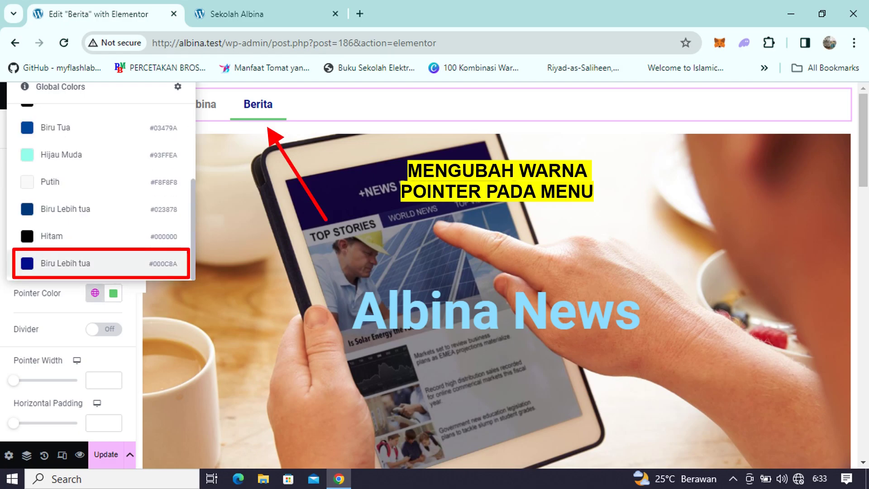
{"action": "left_click", "coordinate": [90, 263]}
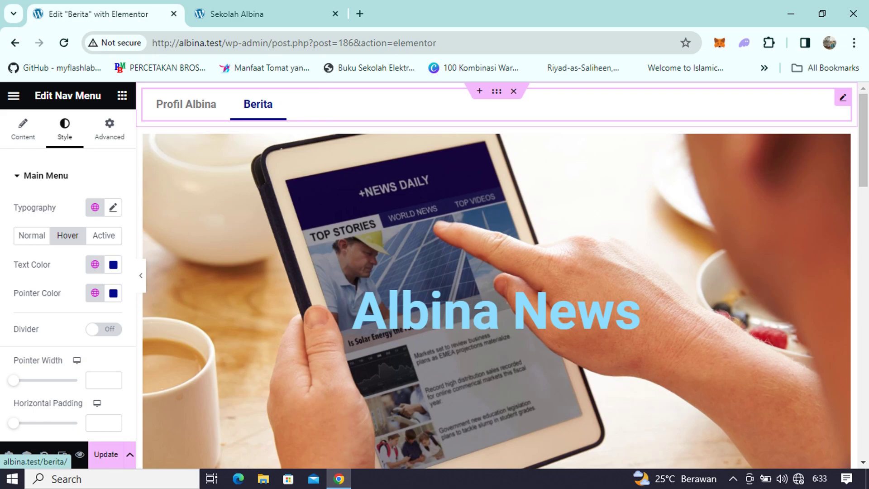
- Give the menu container a classic background in the global color Primary (#6EC1E4)
{"action": "left_click", "coordinate": [496, 91]}
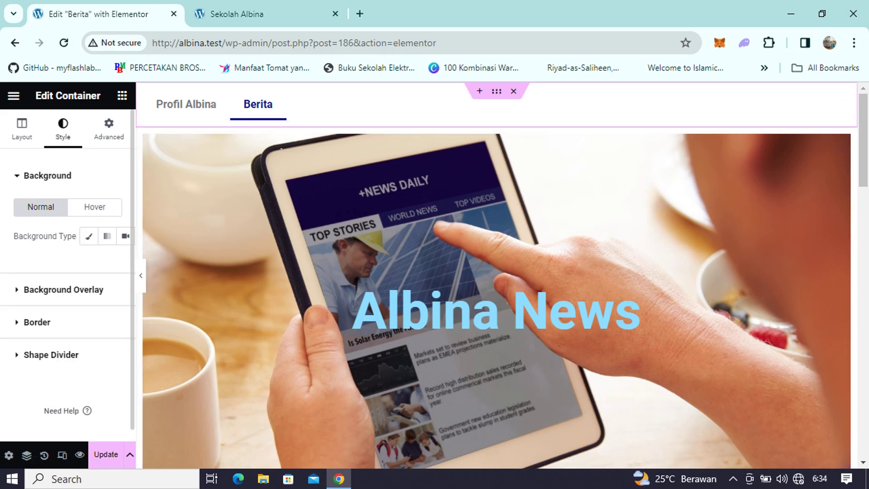
{"action": "left_click", "coordinate": [88, 235]}
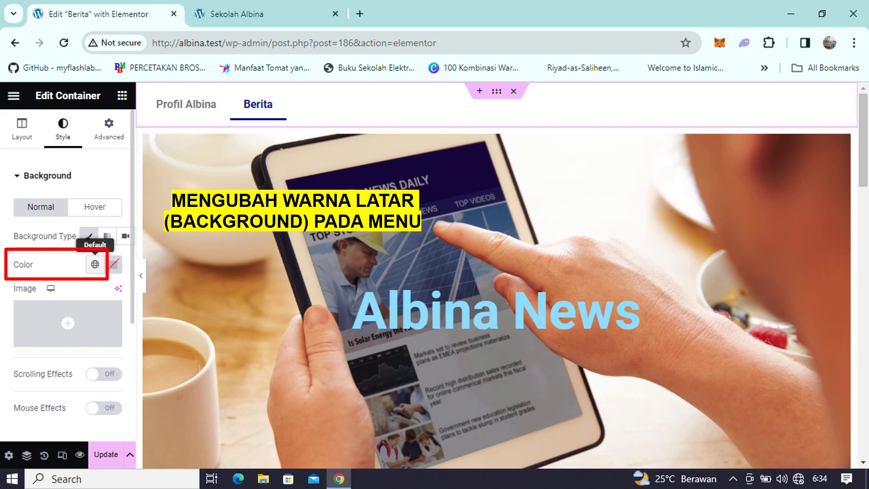
{"action": "left_click", "coordinate": [95, 263]}
{"action": "scroll", "coordinate": [100, 389], "scroll_direction": "down", "scroll_amount": 1}
{"action": "scroll", "coordinate": [101, 388], "scroll_direction": "up", "scroll_amount": 1}
{"action": "scroll", "coordinate": [100, 389], "scroll_direction": "up", "scroll_amount": 1}
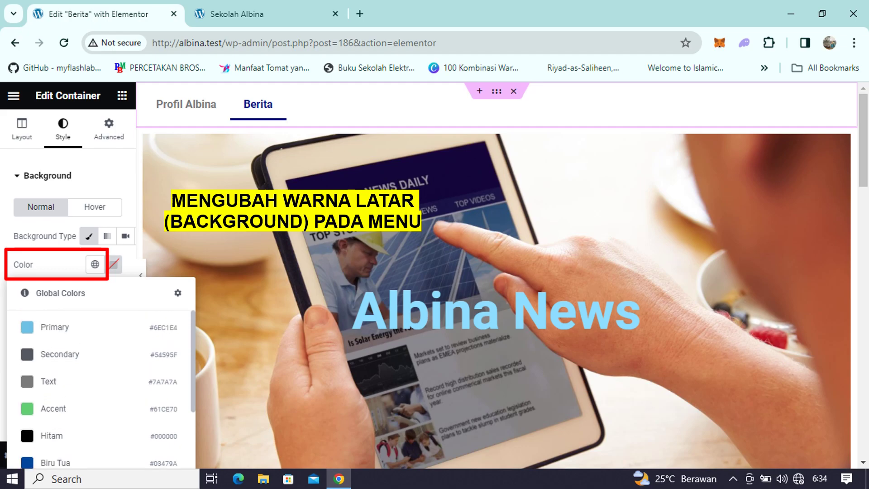
{"action": "left_click", "coordinate": [91, 326]}
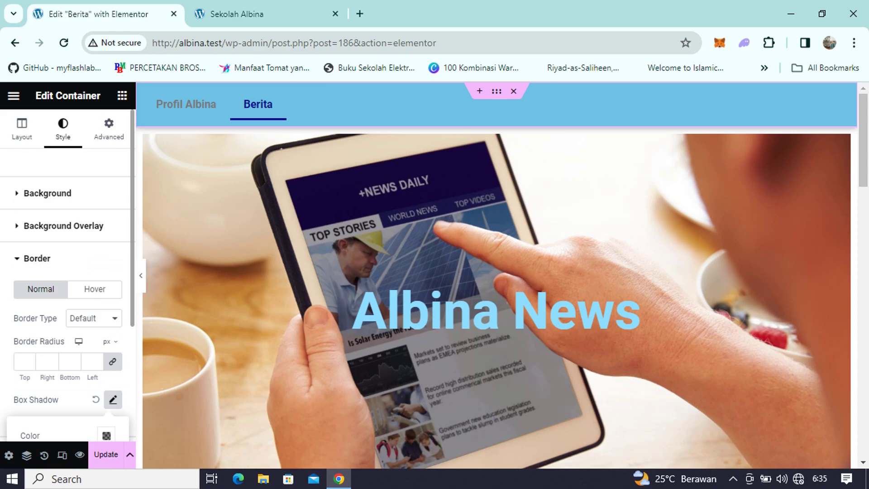
- Add a box shadow to the menu container with a vertical offset of 2
{"action": "scroll", "coordinate": [68, 275], "scroll_direction": "down", "scroll_amount": 3}
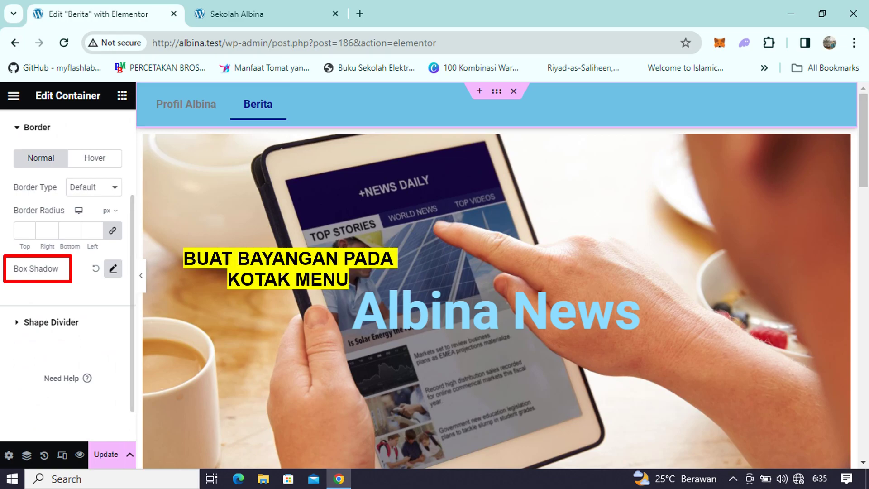
{"action": "left_click", "coordinate": [113, 268]}
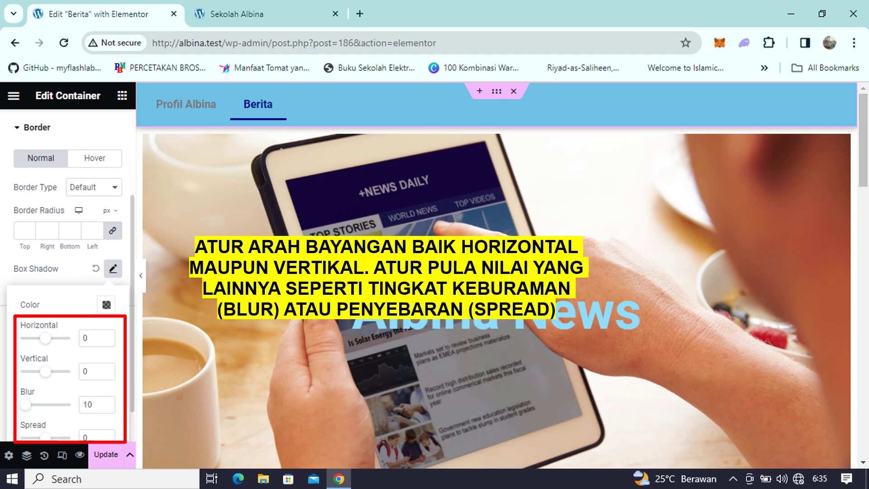
{"action": "left_click_drag", "start_coordinate": [45, 371], "coordinate": [82, 371]}
{"action": "type", "text": "2"}
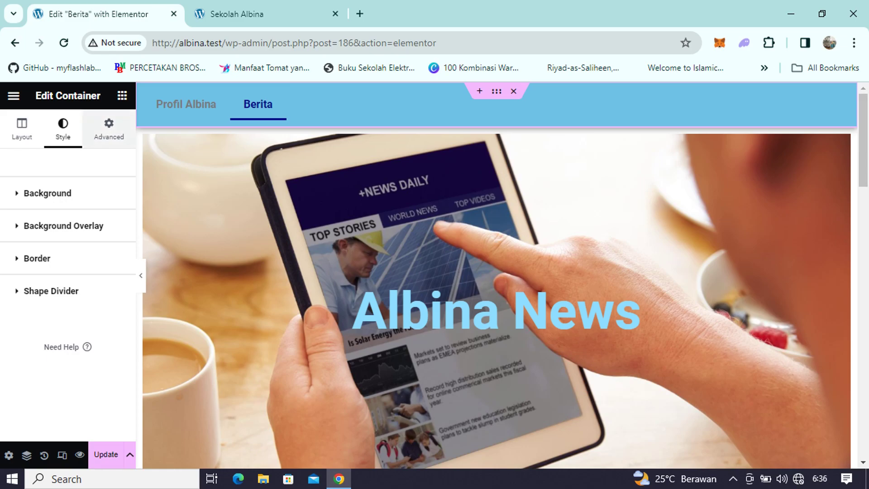
- Set the menu container's entrance animation to Slide In Left and update the Berita page
{"action": "left_click", "coordinate": [108, 129]}
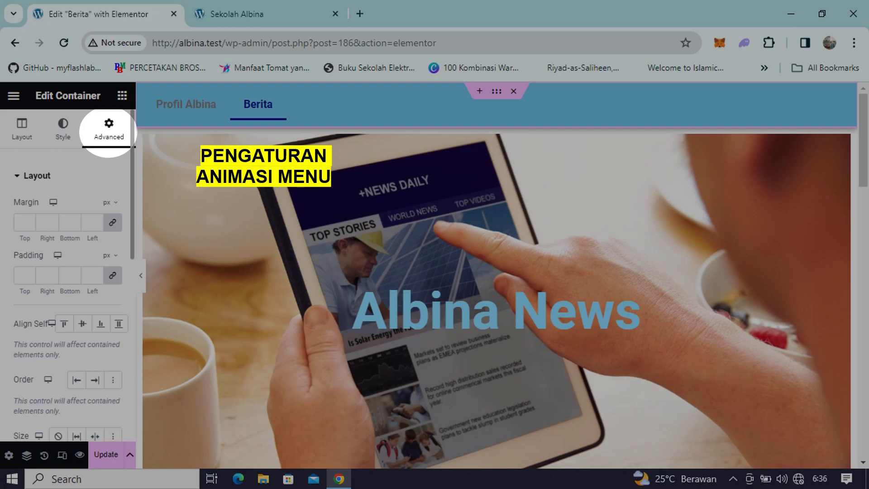
{"action": "scroll", "coordinate": [68, 274], "scroll_direction": "down", "scroll_amount": 2}
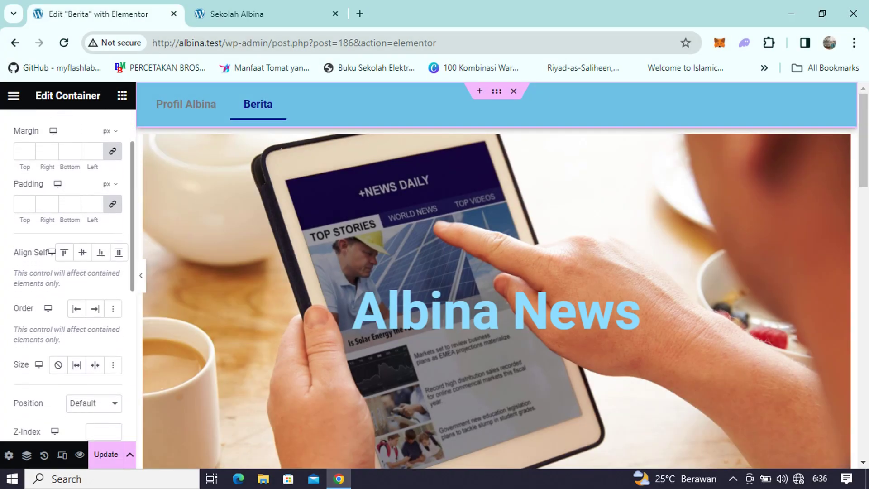
{"action": "scroll", "coordinate": [68, 271], "scroll_direction": "down", "scroll_amount": 3}
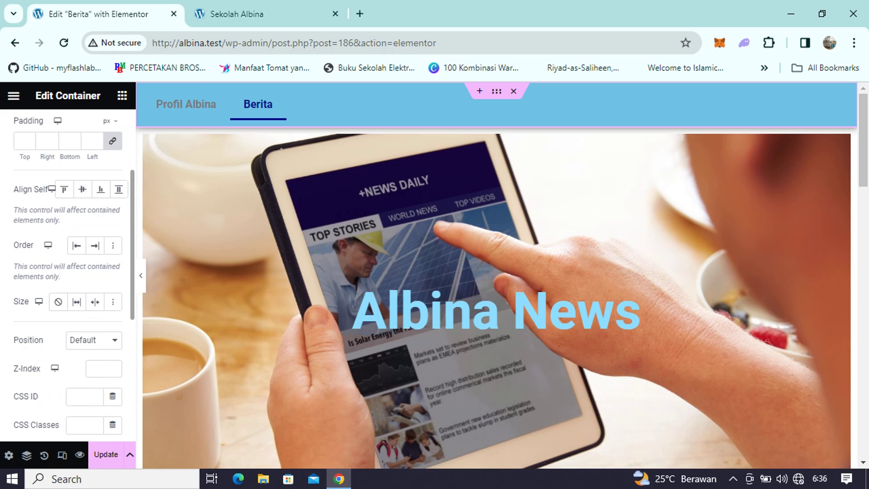
{"action": "scroll", "coordinate": [68, 271], "scroll_direction": "down", "scroll_amount": 3}
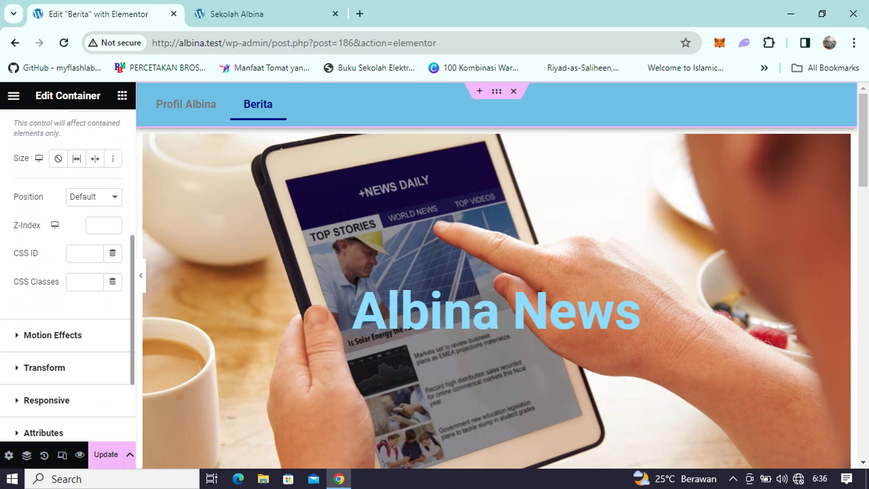
{"action": "scroll", "coordinate": [68, 271], "scroll_direction": "down", "scroll_amount": 2}
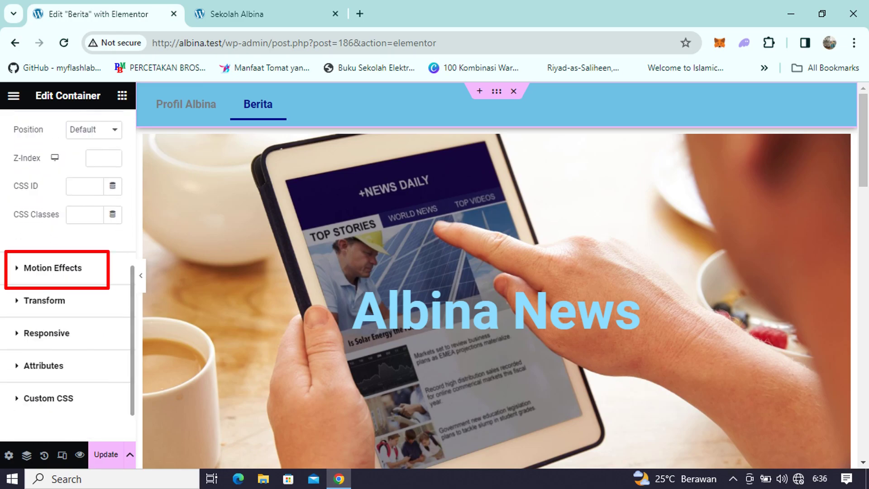
{"action": "left_click", "coordinate": [53, 267]}
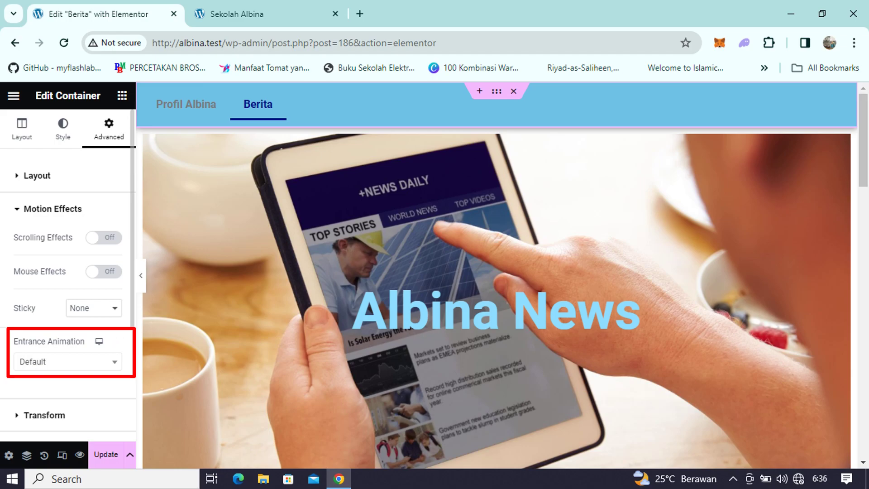
{"action": "left_click", "coordinate": [67, 362]}
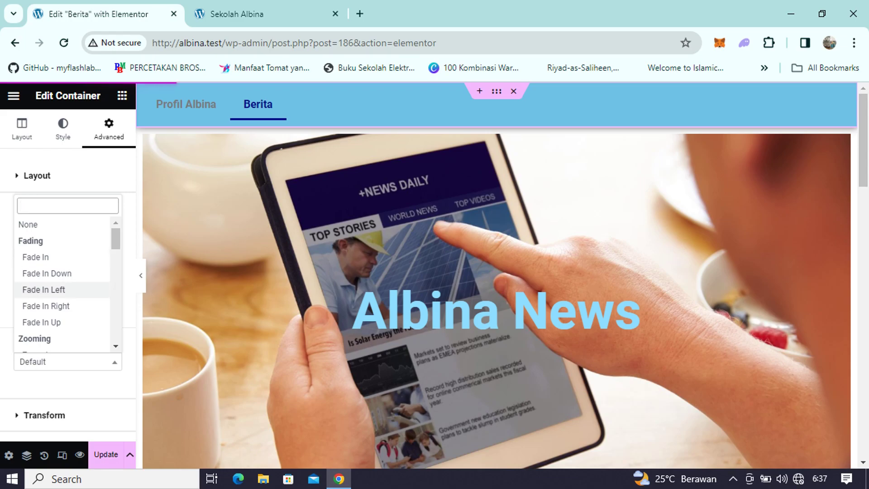
{"action": "scroll", "coordinate": [63, 281], "scroll_direction": "down", "scroll_amount": 2}
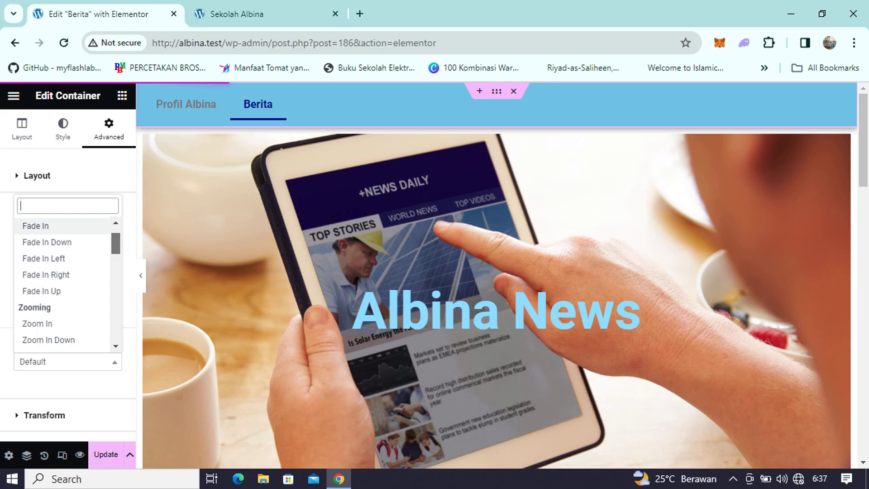
{"action": "scroll", "coordinate": [64, 280], "scroll_direction": "down", "scroll_amount": 1}
{"action": "scroll", "coordinate": [64, 280], "scroll_direction": "down", "scroll_amount": 5}
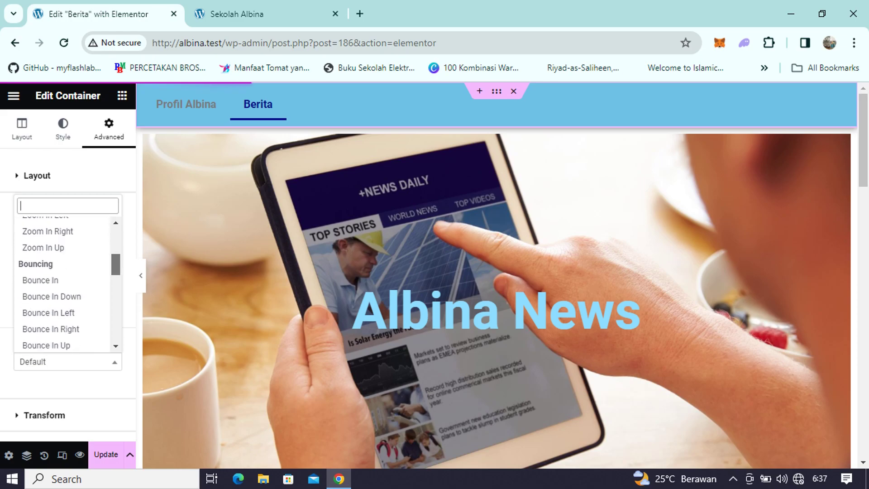
{"action": "scroll", "coordinate": [63, 280], "scroll_direction": "down", "scroll_amount": 2}
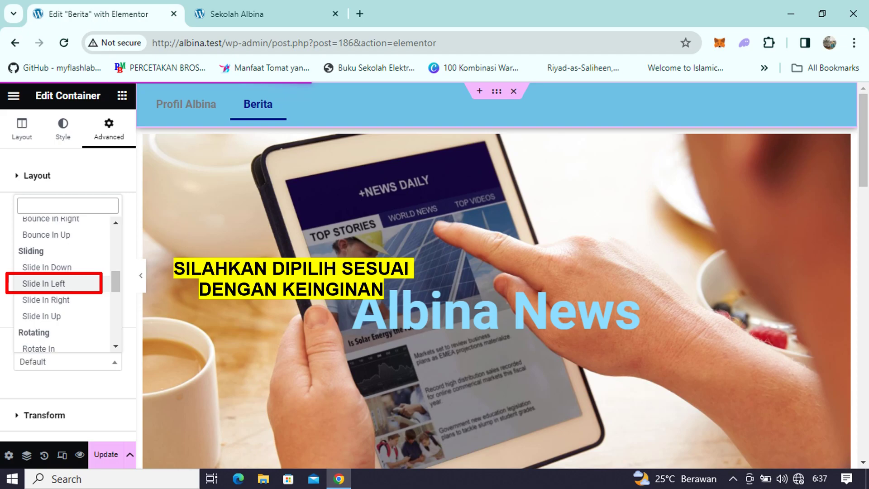
{"action": "left_click", "coordinate": [44, 283]}
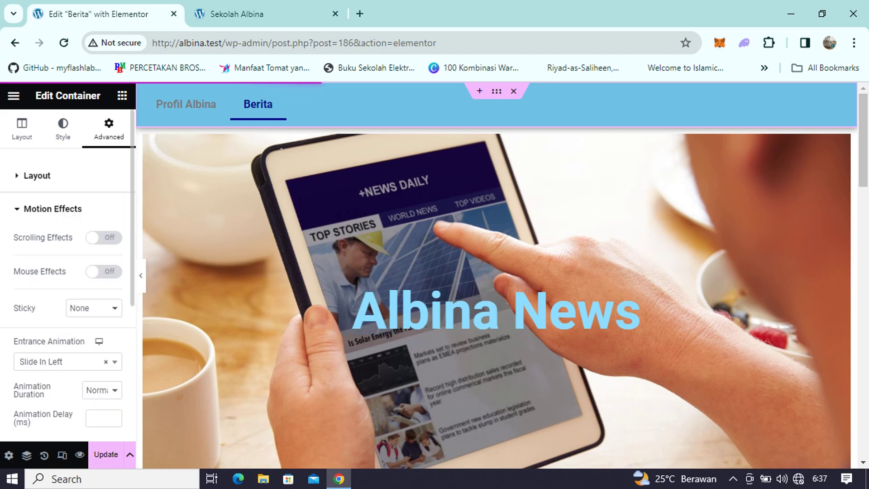
{"action": "left_click", "coordinate": [106, 455]}
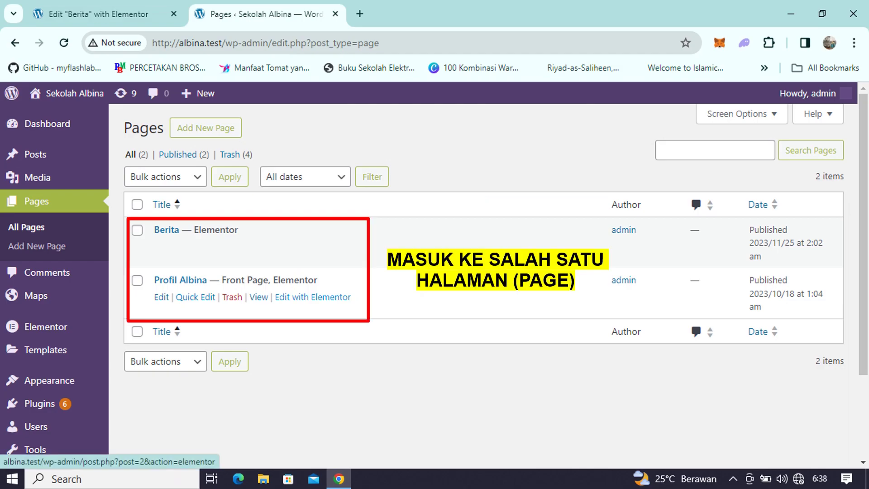
- Open the Profil Albina page for editing with Elementor and paste the copied menu container above its title section
{"action": "left_click", "coordinate": [313, 297]}
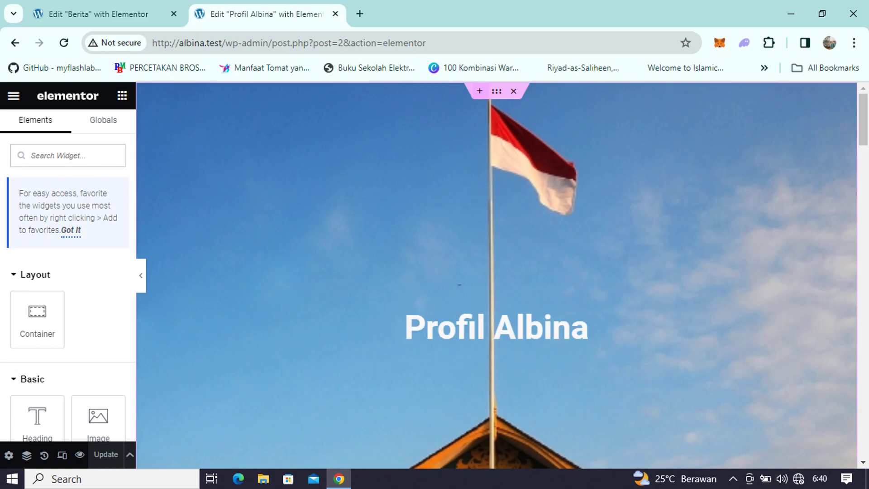
{"action": "left_click", "coordinate": [480, 91]}
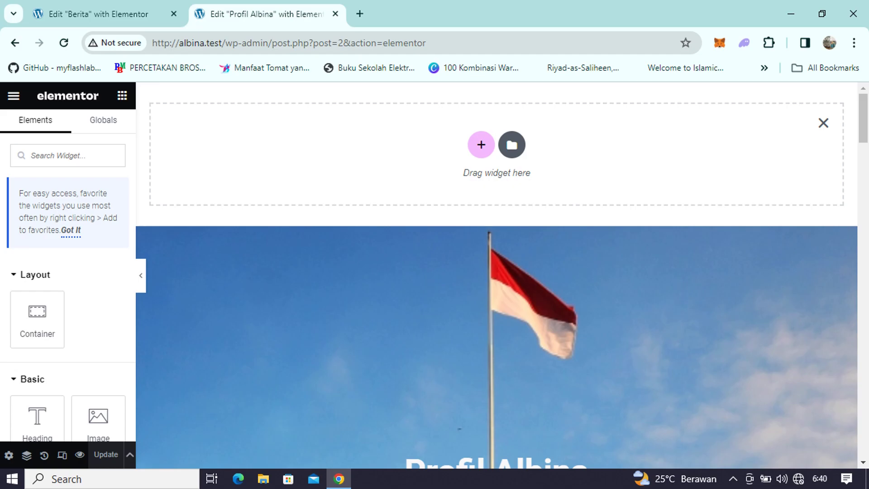
{"action": "right_click", "coordinate": [393, 118]}
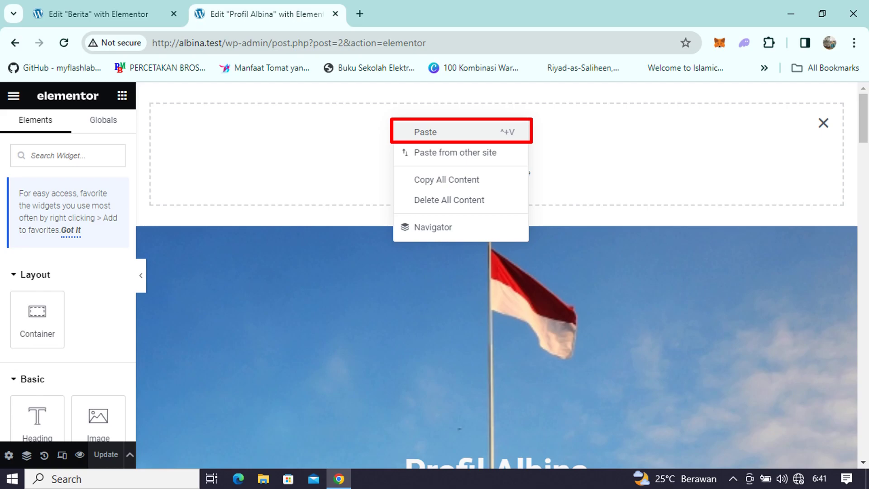
{"action": "left_click", "coordinate": [425, 131]}
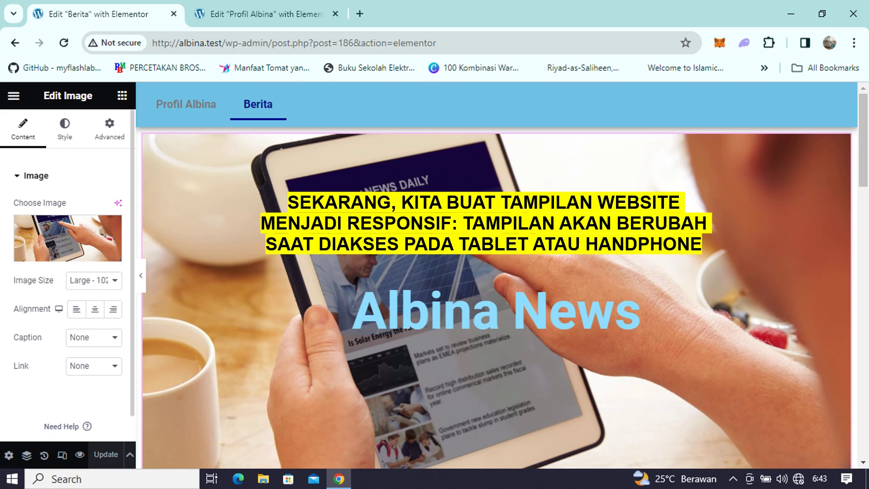
- Turn on responsive mode for the Berita page and examine its Tablet Portrait layout
{"action": "left_click", "coordinate": [62, 454]}
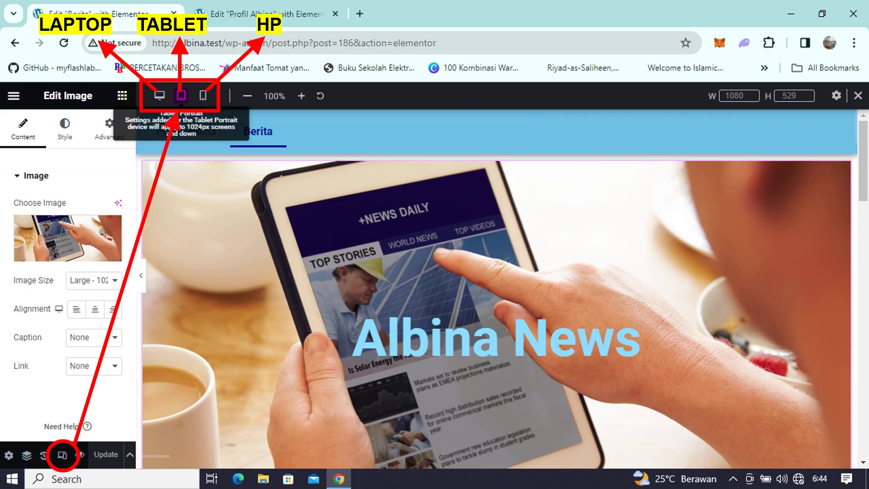
{"action": "left_click", "coordinate": [181, 95]}
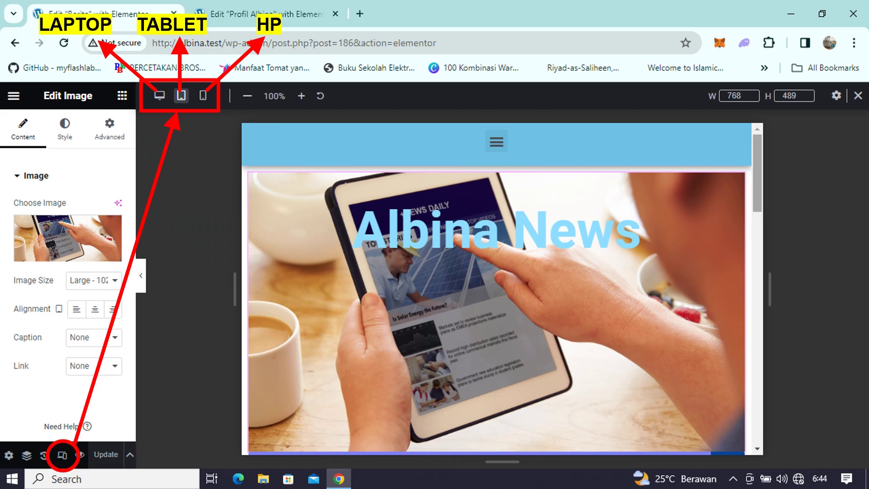
{"action": "scroll", "coordinate": [503, 288], "scroll_direction": "down", "scroll_amount": 10}
{"action": "scroll", "coordinate": [502, 288], "scroll_direction": "down", "scroll_amount": 6}
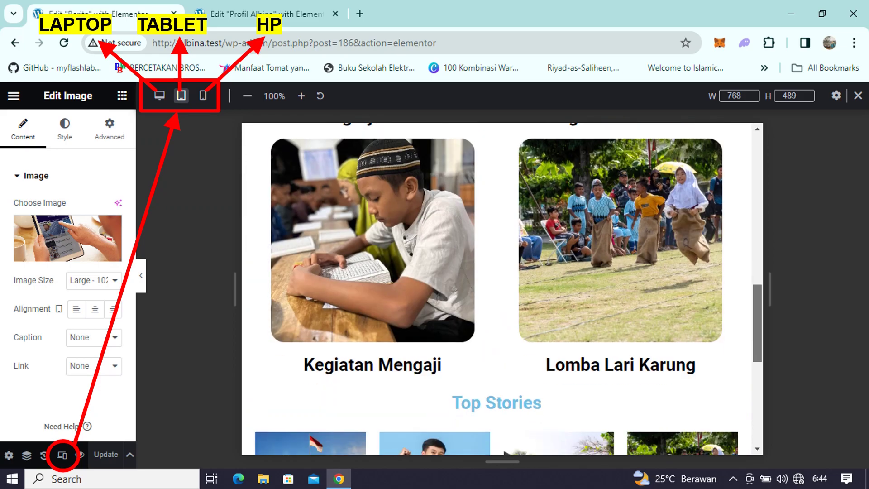
{"action": "scroll", "coordinate": [503, 288], "scroll_direction": "up", "scroll_amount": 15}
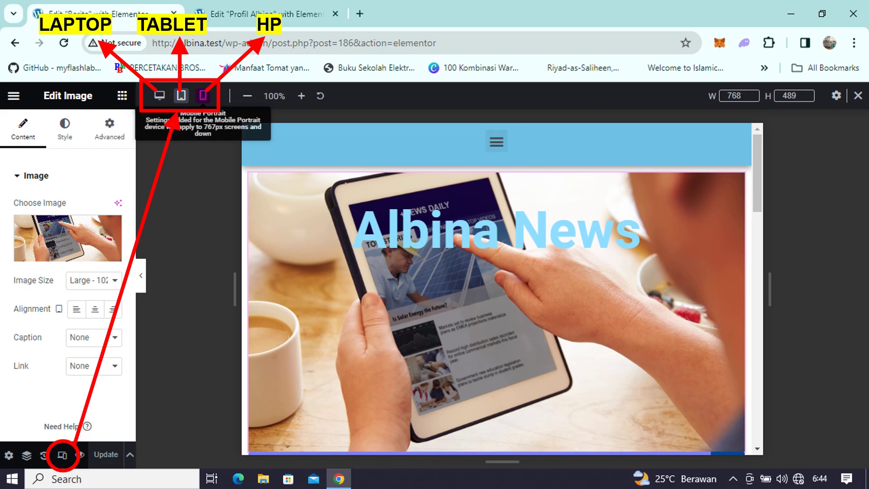
- Switch the Berita page to the Mobile Portrait layout and check it from header to footer
{"action": "left_click", "coordinate": [202, 95]}
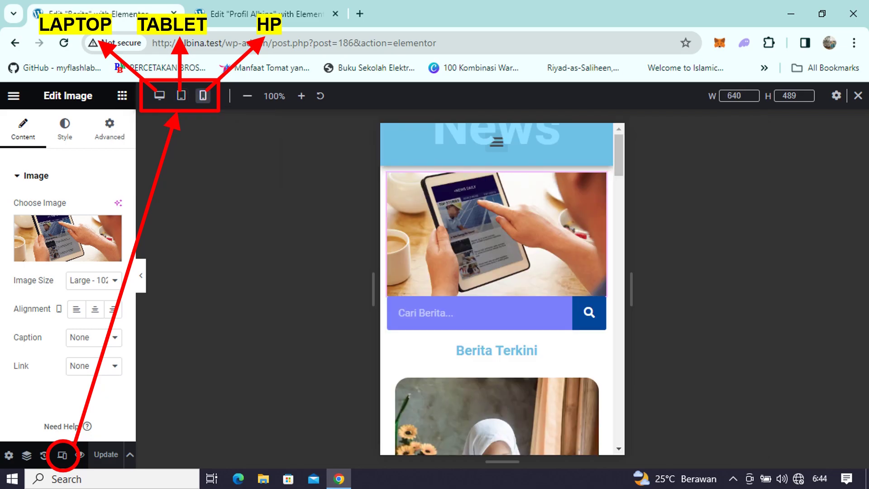
{"action": "scroll", "coordinate": [497, 289], "scroll_direction": "down", "scroll_amount": 10}
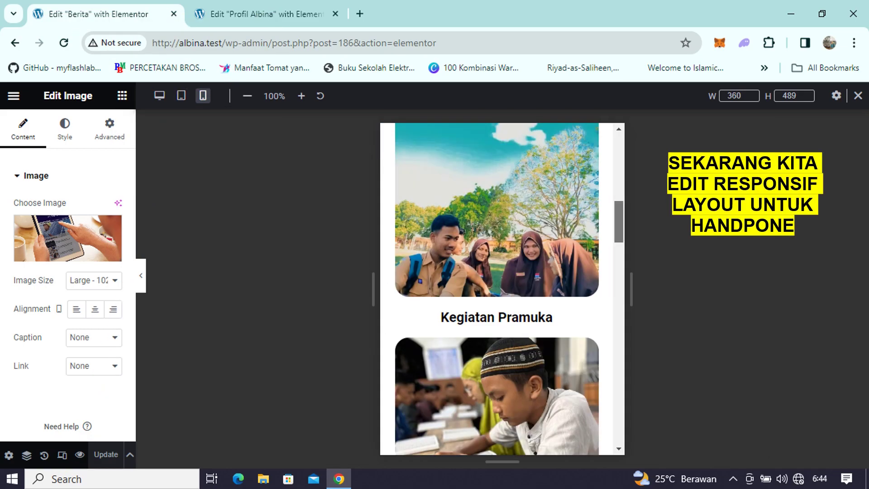
{"action": "scroll", "coordinate": [496, 289], "scroll_direction": "down", "scroll_amount": 8}
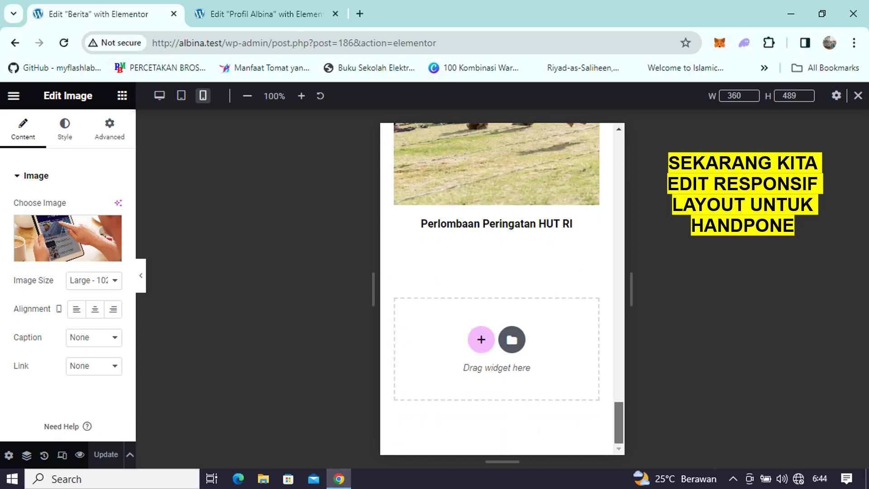
{"action": "scroll", "coordinate": [496, 288], "scroll_direction": "up", "scroll_amount": 10}
{"action": "scroll", "coordinate": [496, 288], "scroll_direction": "up", "scroll_amount": 10}
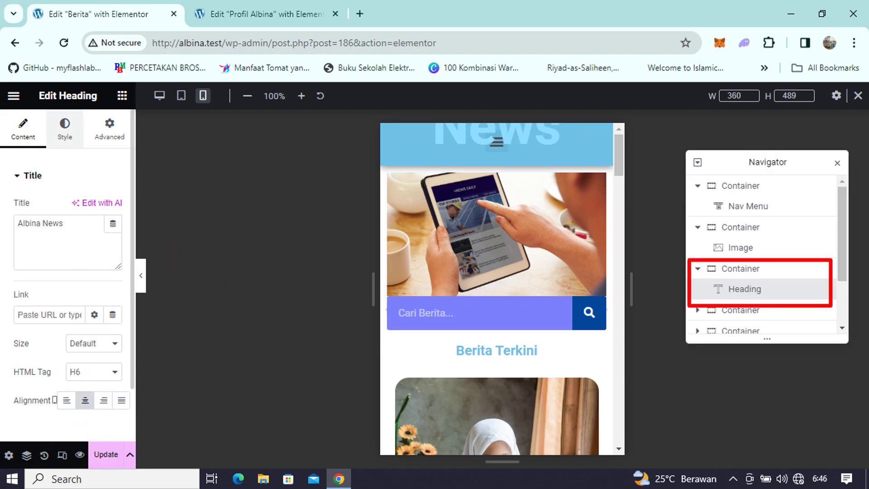
- Set the Albina News heading's mobile font size to 38 px and adjust the top margin to place it over the header image
{"action": "left_click", "coordinate": [64, 129]}
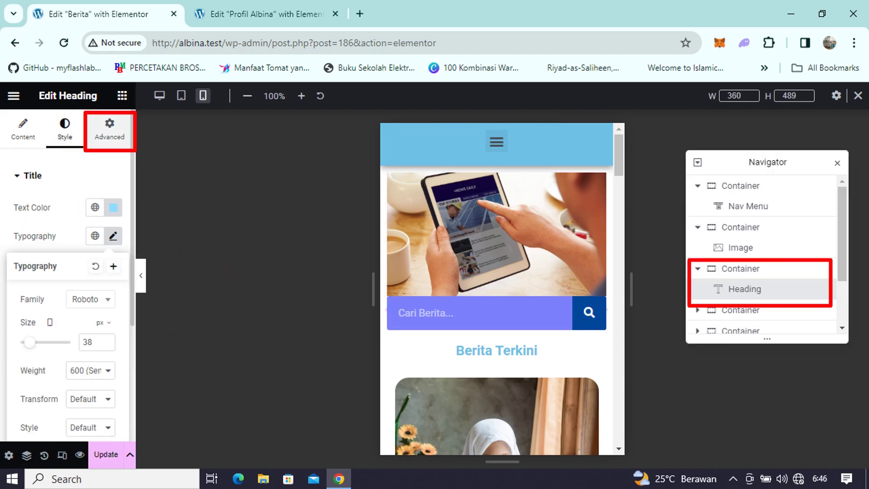
{"action": "left_click", "coordinate": [110, 129]}
{"action": "left_click", "coordinate": [22, 222]}
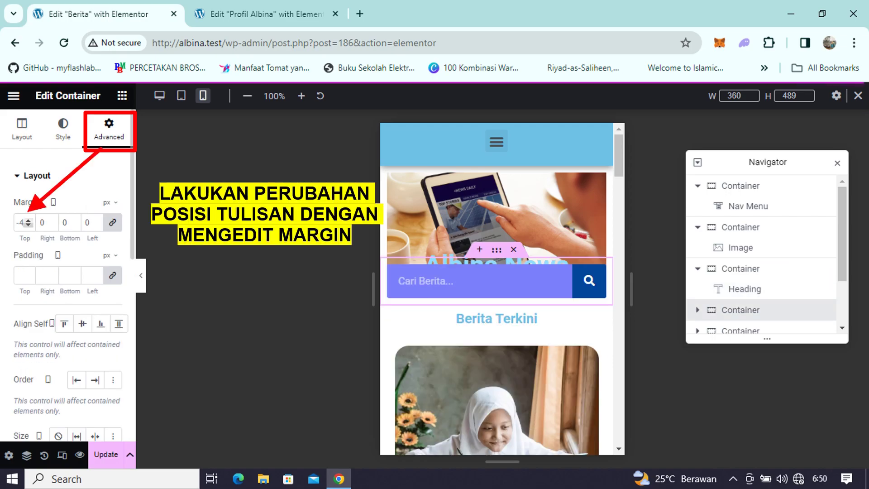
- Increase the mobile top margin of the search bar's container so the bar sits directly below the header image
{"action": "left_click", "coordinate": [28, 220]}
{"action": "left_click", "coordinate": [28, 220]}
{"action": "left_click", "coordinate": [28, 220]}
- Lower the mobile top margin of the Albina News heading's container to -96 px to move the heading higher over the image
{"action": "left_click", "coordinate": [739, 269]}
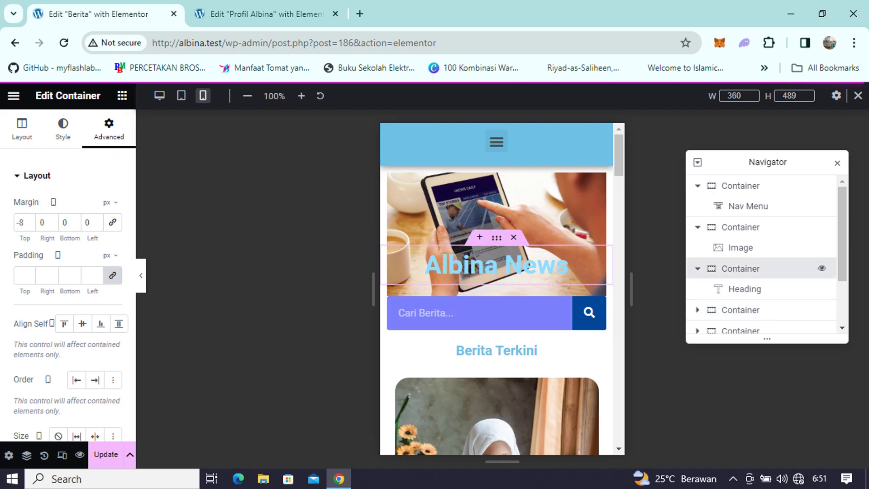
{"action": "key", "text": "Down"}
{"action": "key", "text": "Down"}
{"action": "key", "text": "Down"}
{"action": "key", "text": "Down"}
{"action": "key", "text": "Down"}
{"action": "key", "text": "Down"}
{"action": "key", "text": "Down"}
{"action": "key", "text": "Down"}
{"action": "key", "text": "Down"}
{"action": "key", "text": "Down"}
{"action": "key", "text": "Down"}
{"action": "key", "text": "Down"}
{"action": "key", "text": "Down"}
{"action": "key", "text": "Down"}
{"action": "key", "text": "Down"}
{"action": "key", "text": "Down"}
{"action": "key", "text": "Down"}
{"action": "key", "text": "Down"}
{"action": "key", "text": "Down"}
{"action": "key", "text": "Down"}
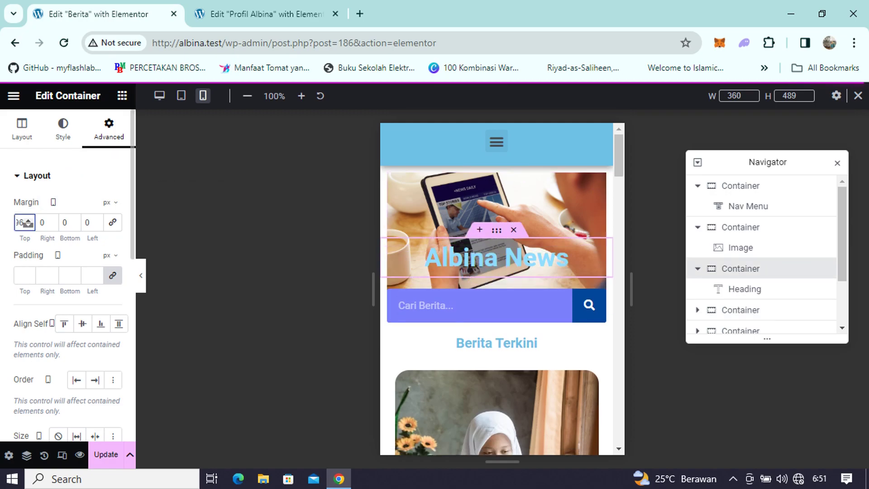
- Lower the mobile top margin of the Albina News heading's container further until the heading sits near the middle of the header image
{"action": "key", "text": "Down"}
{"action": "key", "text": "Down"}
{"action": "key", "text": "Down"}
{"action": "key", "text": "Down"}
{"action": "key", "text": "Down"}
{"action": "key", "text": "Down"}
{"action": "key", "text": "Down"}
{"action": "key", "text": "Down"}
{"action": "key", "text": "Down"}
{"action": "key", "text": "Down"}
{"action": "key", "text": "Down"}
{"action": "key", "text": "Down"}
{"action": "key", "text": "Down"}
{"action": "key", "text": "Down"}
{"action": "key", "text": "Down"}
{"action": "key", "text": "Down"}
{"action": "key", "text": "Down"}
{"action": "key", "text": "Down"}
{"action": "key", "text": "Down"}
{"action": "key", "text": "Down"}
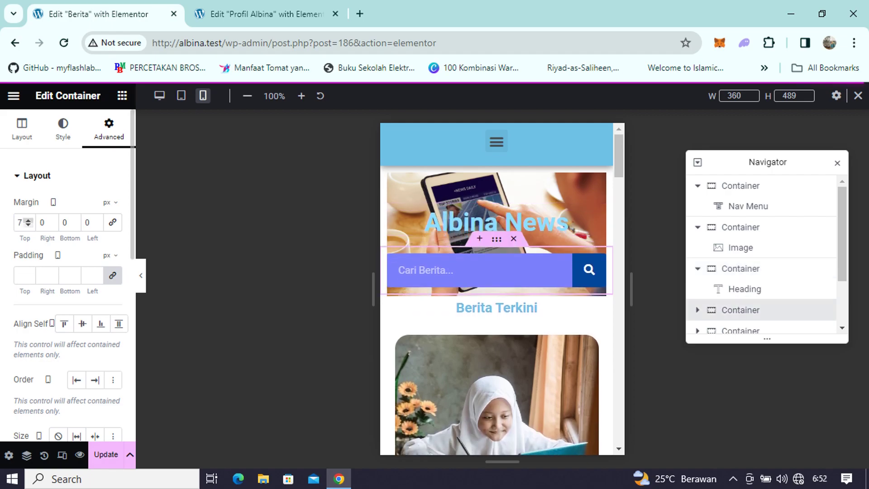
- Set the mobile top margin of the search bar's container to 72 px so the bar sits directly below the header image
{"action": "key", "text": "Up"}
{"action": "key", "text": "Up"}
{"action": "key", "text": "Up"}
{"action": "key", "text": "Up"}
{"action": "key", "text": "Up"}
{"action": "key", "text": "Up"}
{"action": "key", "text": "Up"}
{"action": "key", "text": "Up"}
{"action": "key", "text": "Up"}
{"action": "key", "text": "Up"}
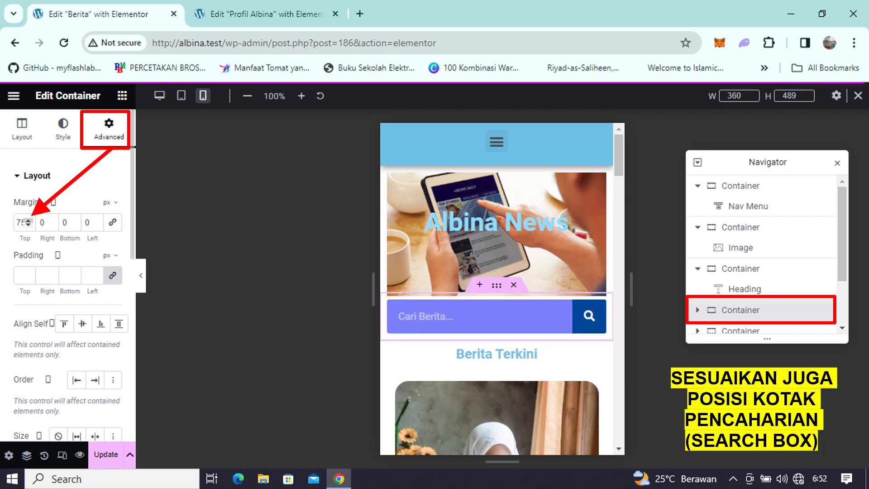
{"action": "key", "text": "Down"}
{"action": "key", "text": "Down"}
{"action": "key", "text": "Down"}
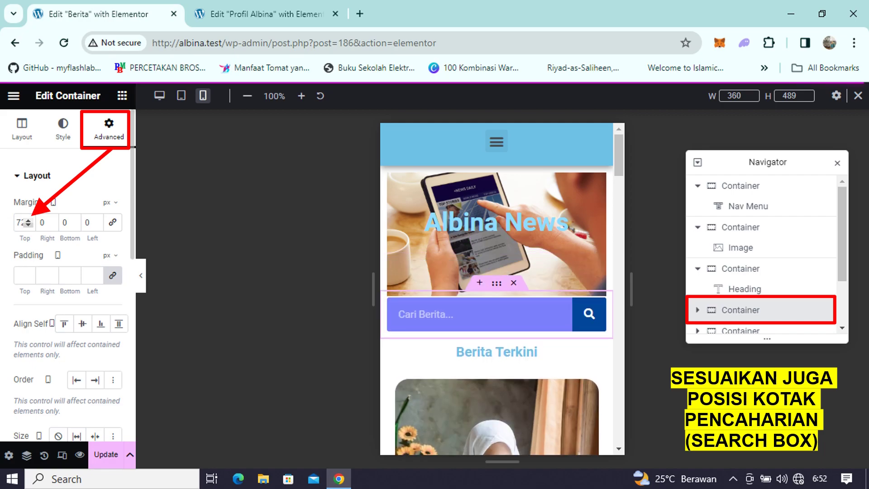
- Set the Albina News heading's mobile font size to 35 px
{"action": "left_click", "coordinate": [496, 196]}
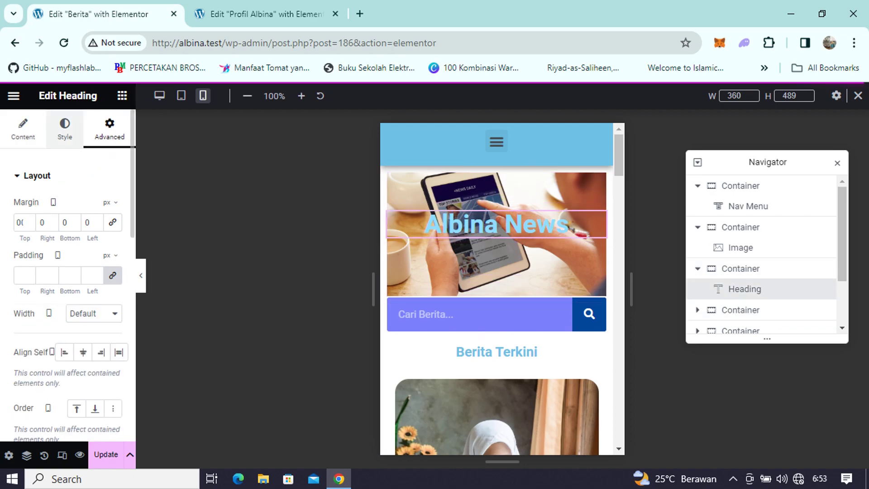
{"action": "left_click", "coordinate": [64, 129]}
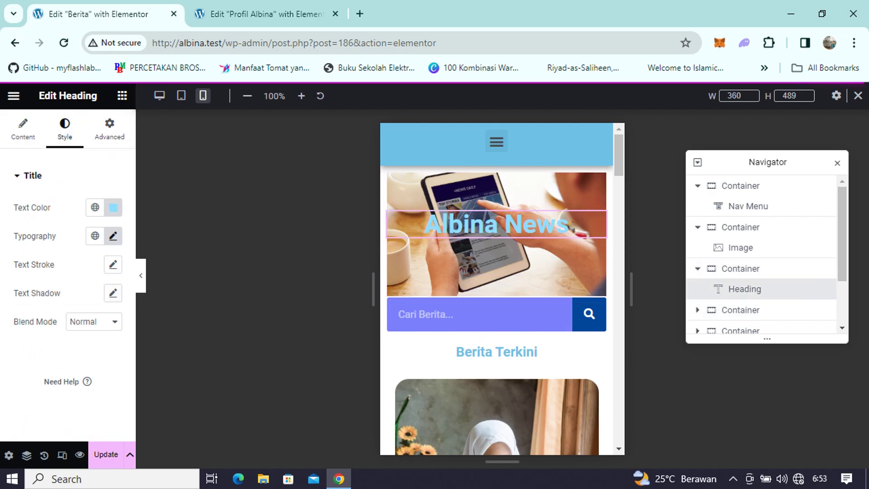
{"action": "left_click", "coordinate": [113, 235]}
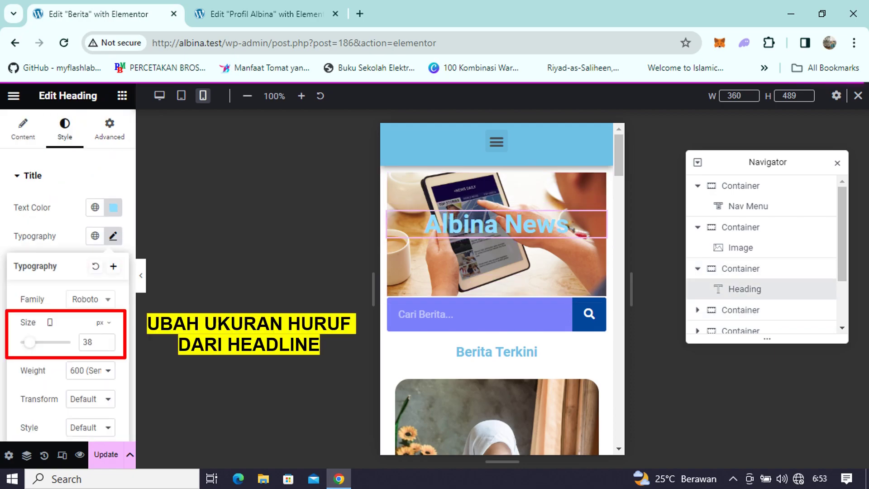
{"action": "double_click", "coordinate": [87, 342]}
{"action": "type", "text": "3"}
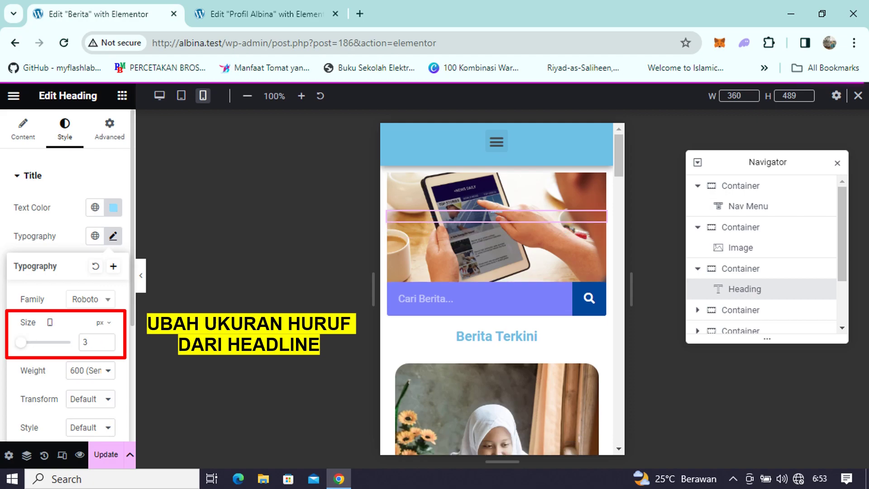
{"action": "type", "text": "4"}
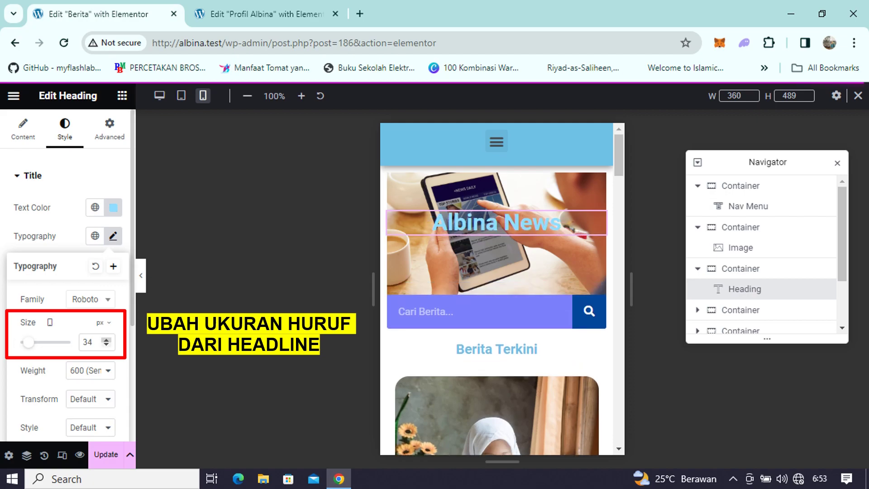
{"action": "key", "text": "Up"}
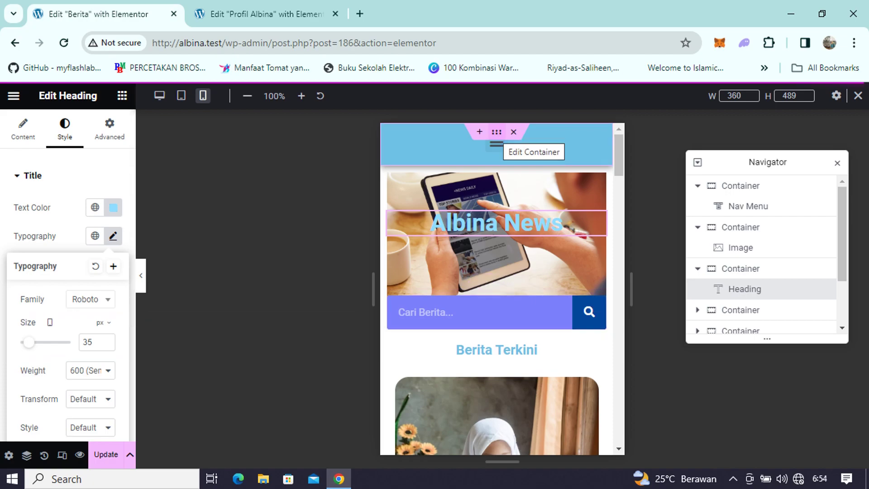
- Try the Center and End item alignments on the header menu's container and set its mobile alignment to Start
{"action": "left_click", "coordinate": [496, 132]}
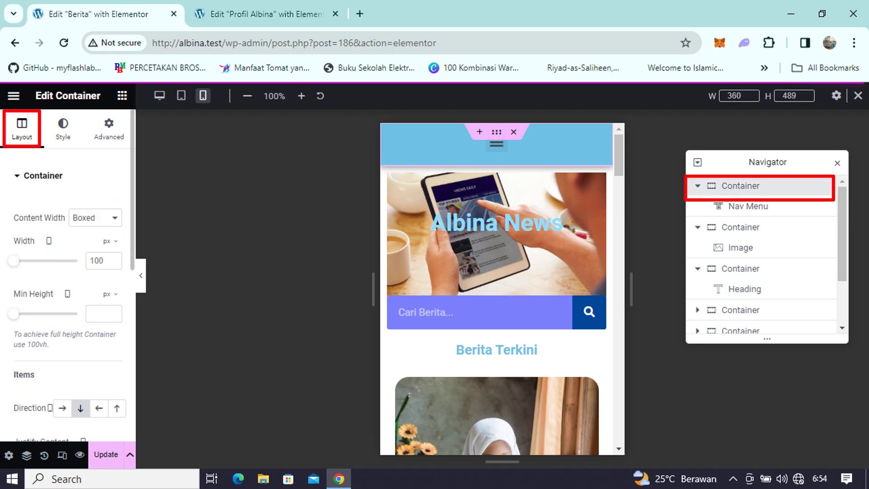
{"action": "scroll", "coordinate": [68, 271], "scroll_direction": "down", "scroll_amount": 4}
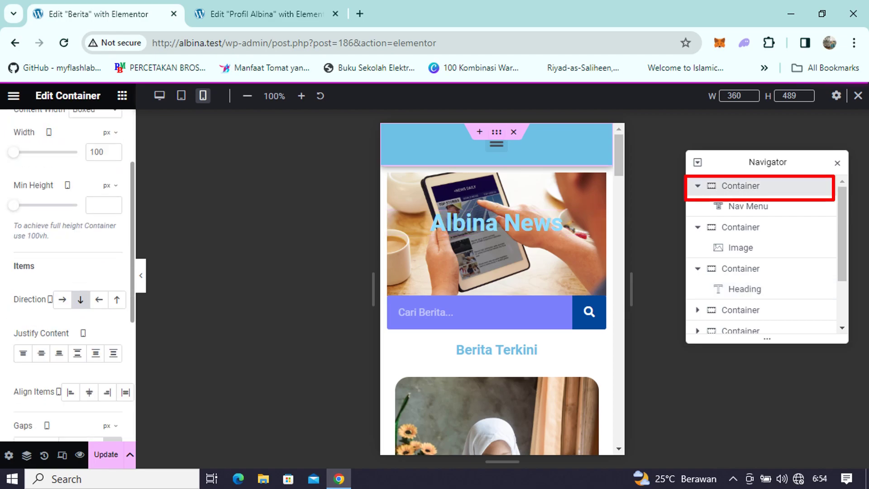
{"action": "scroll", "coordinate": [68, 272], "scroll_direction": "down", "scroll_amount": 1}
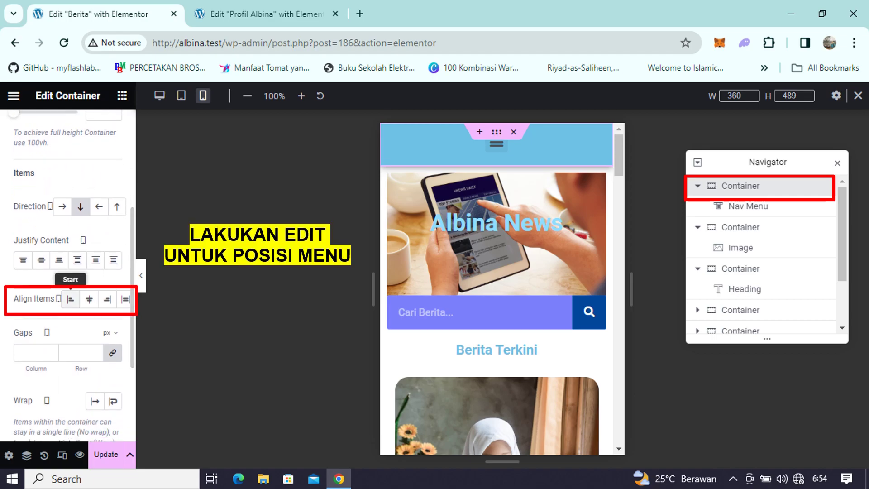
{"action": "left_click", "coordinate": [70, 298]}
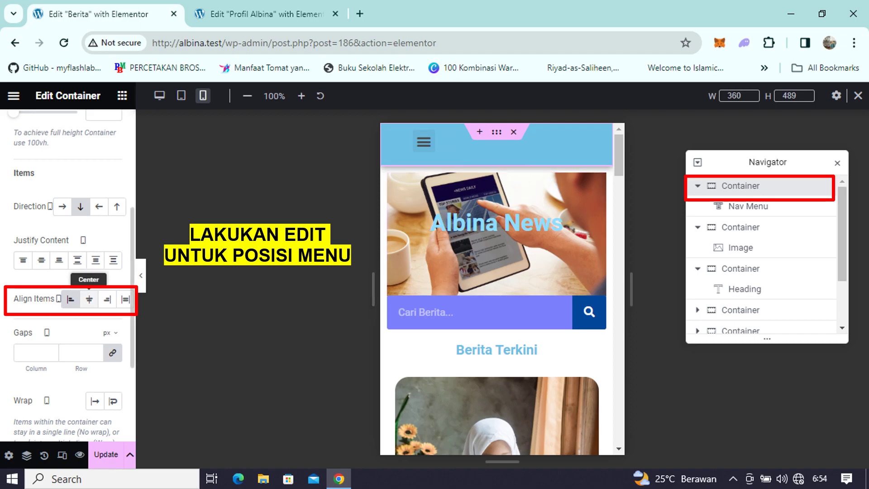
{"action": "left_click", "coordinate": [88, 299]}
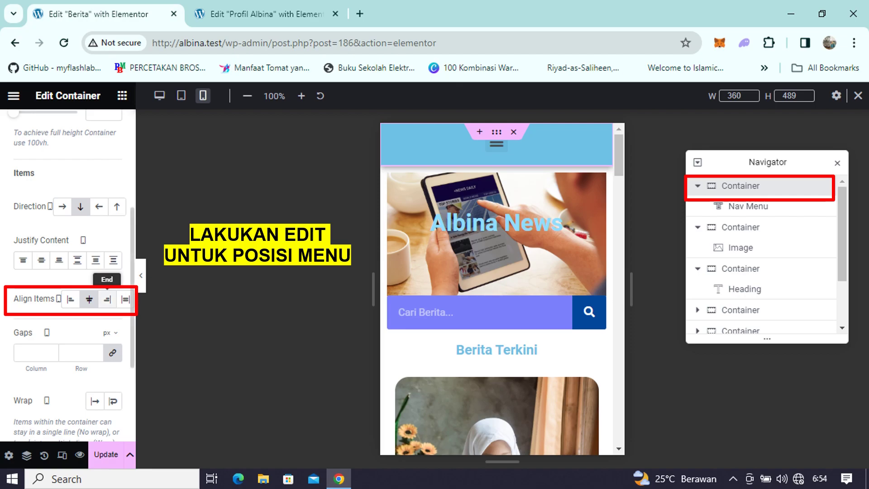
{"action": "left_click", "coordinate": [106, 299]}
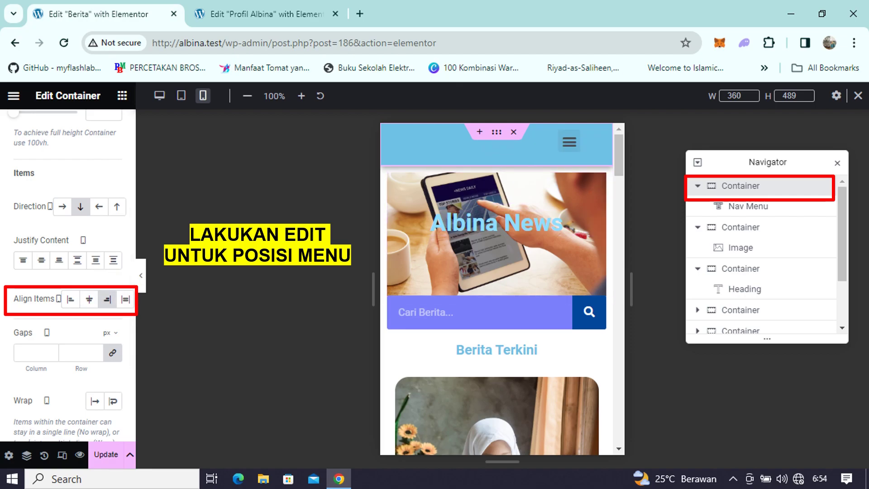
{"action": "left_click", "coordinate": [71, 299]}
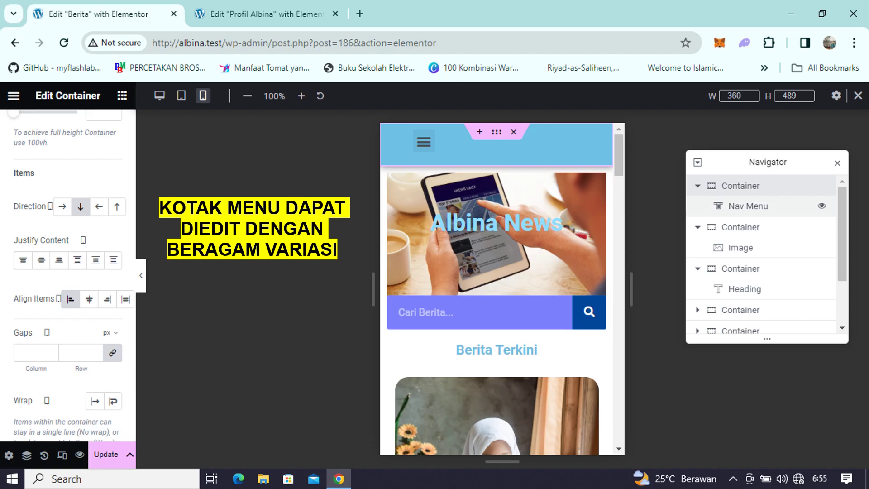
- Expand and collapse the Nav Menu in the mobile preview and open its Dropdown style settings
{"action": "left_click", "coordinate": [748, 206]}
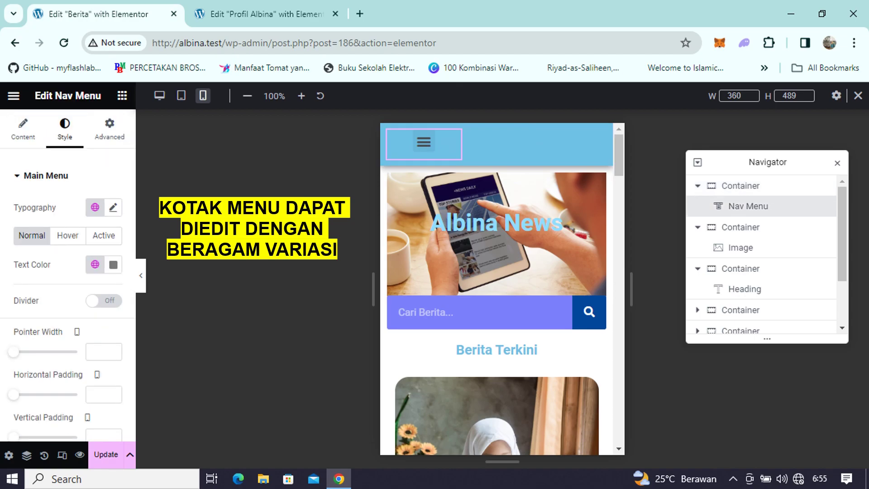
{"action": "left_click", "coordinate": [424, 142]}
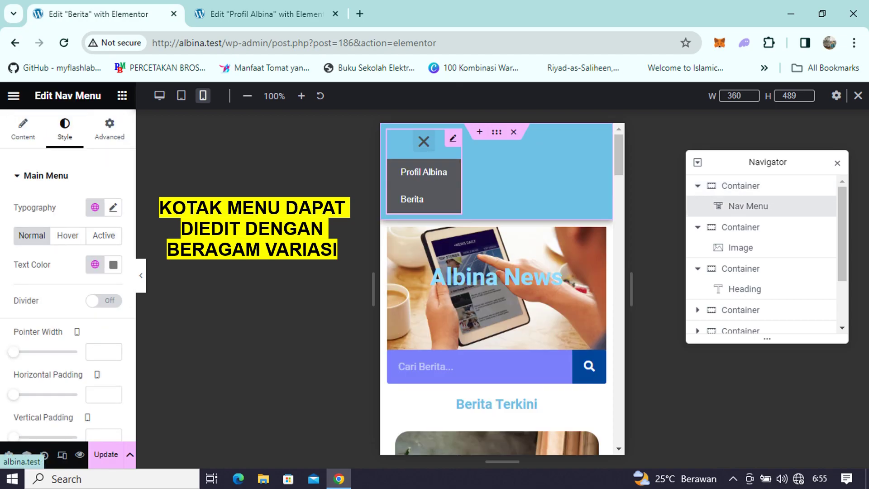
{"action": "left_click", "coordinate": [424, 142]}
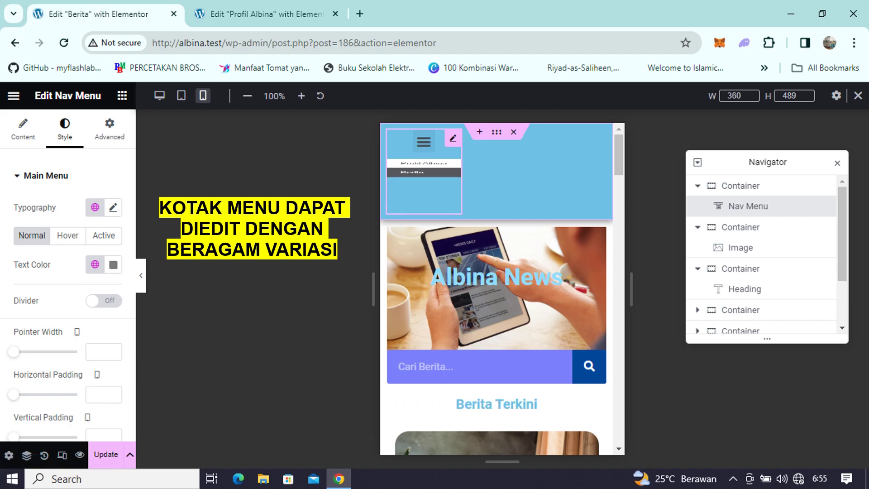
{"action": "left_click", "coordinate": [424, 141]}
{"action": "left_click", "coordinate": [423, 141]}
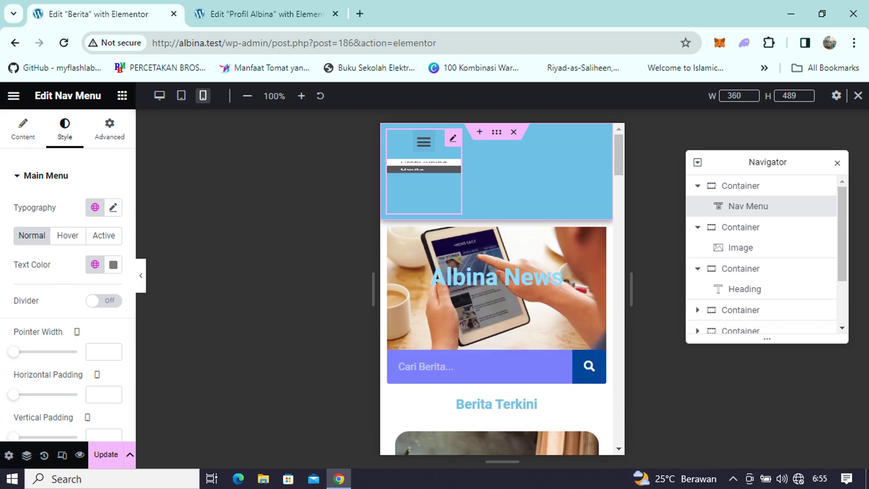
{"action": "left_click", "coordinate": [423, 141]}
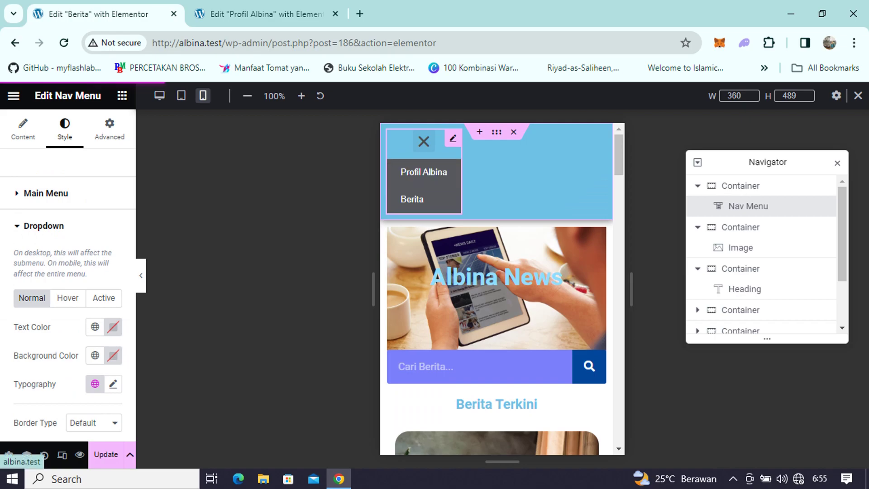
{"action": "left_click", "coordinate": [423, 171]}
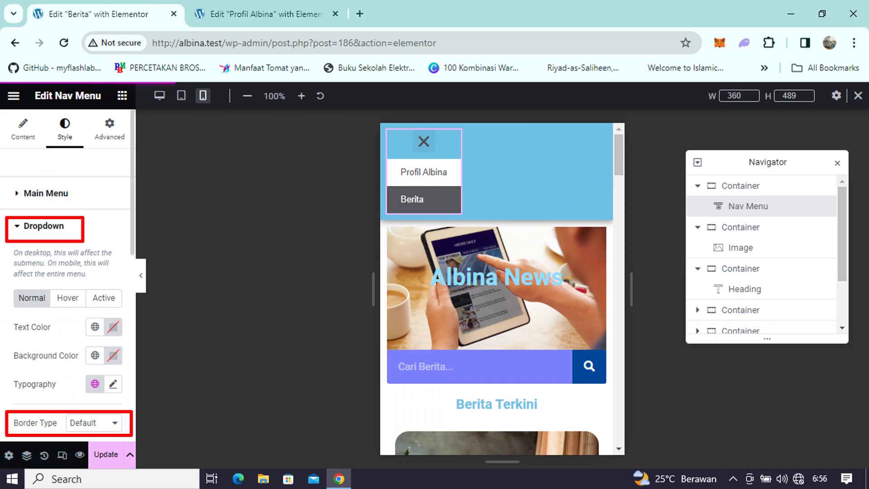
- Try the Solid, Double and Dotted border types on the Nav Menu's dropdown
{"action": "left_click", "coordinate": [94, 422]}
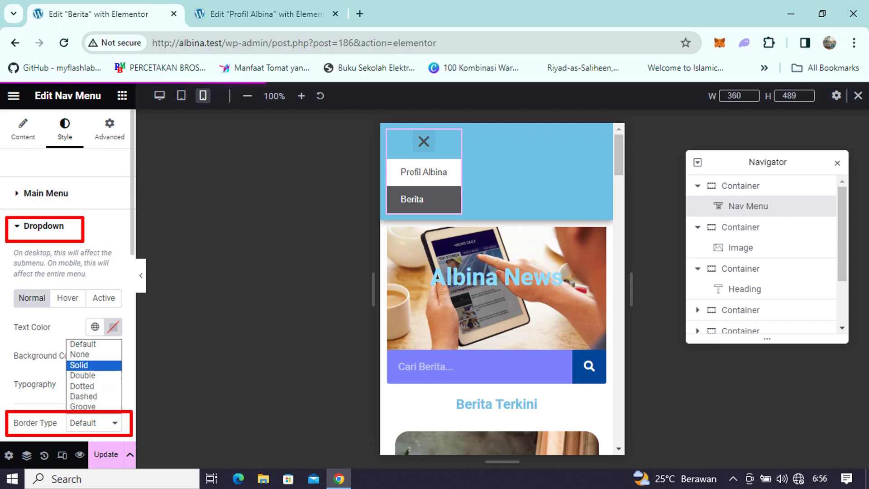
{"action": "key", "text": "Return"}
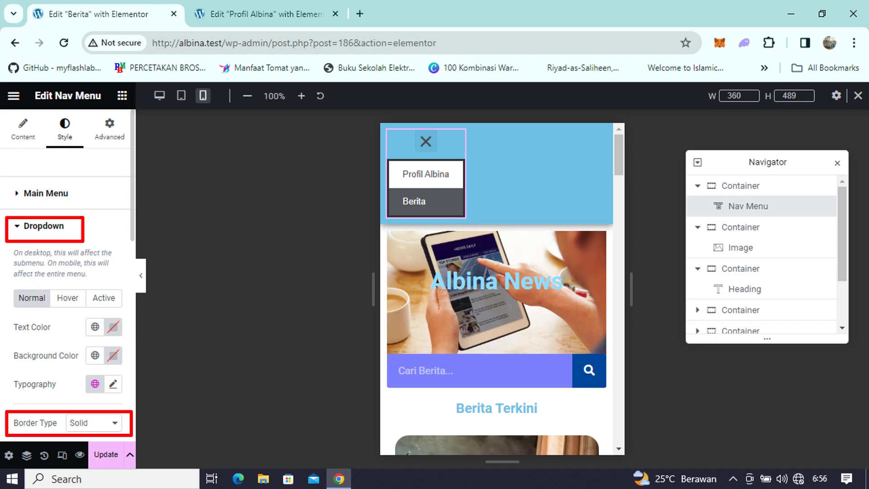
{"action": "key", "text": "alt+Down"}
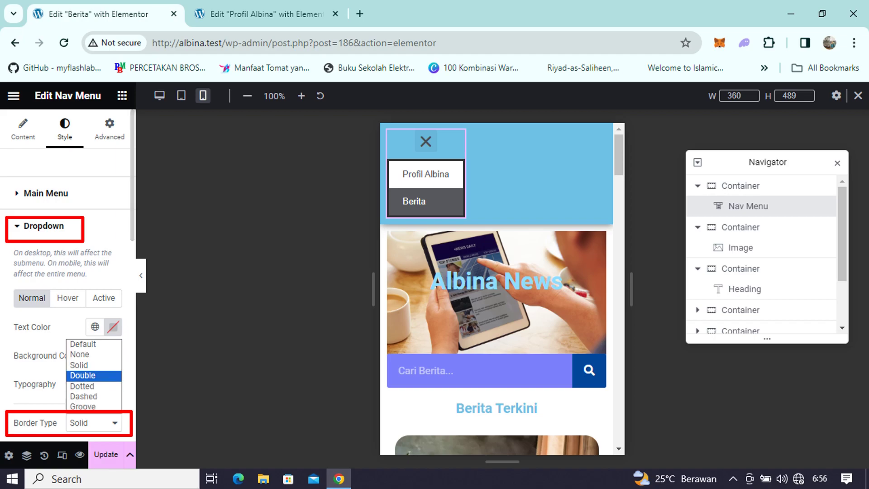
{"action": "key", "text": "Return"}
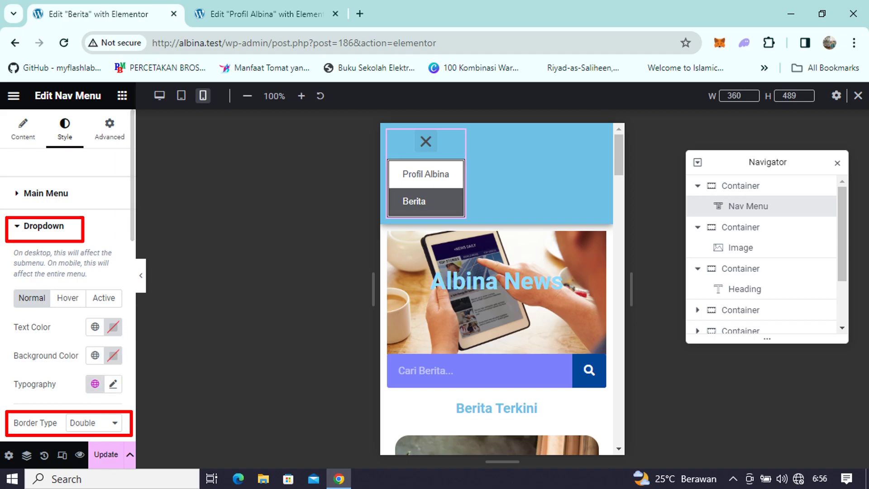
{"action": "key", "text": "alt+Down"}
{"action": "key", "text": "Down"}
{"action": "key", "text": "Down"}
{"action": "key", "text": "Down"}
{"action": "key", "text": "Up"}
{"action": "key", "text": "Up"}
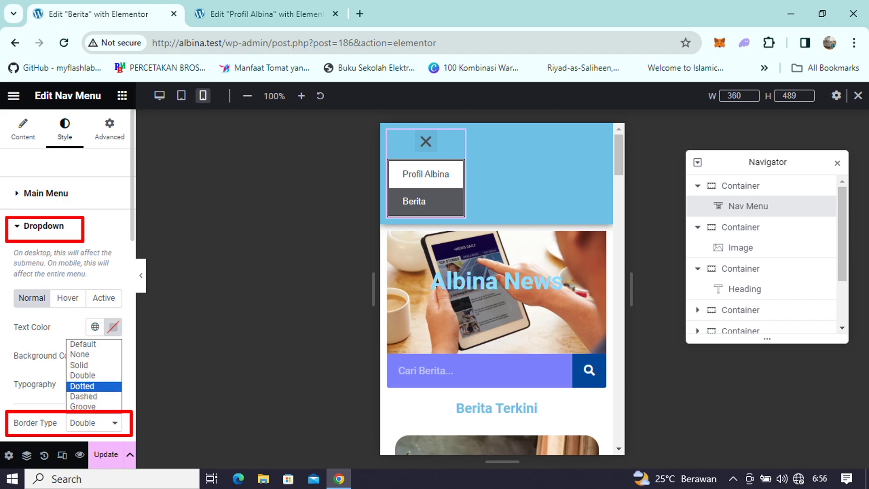
{"action": "key", "text": "Return"}
- Set the Nav Menu dropdown's border type to None and collapse the menu in the preview
{"action": "left_click", "coordinate": [93, 422]}
{"action": "left_click", "coordinate": [83, 396]}
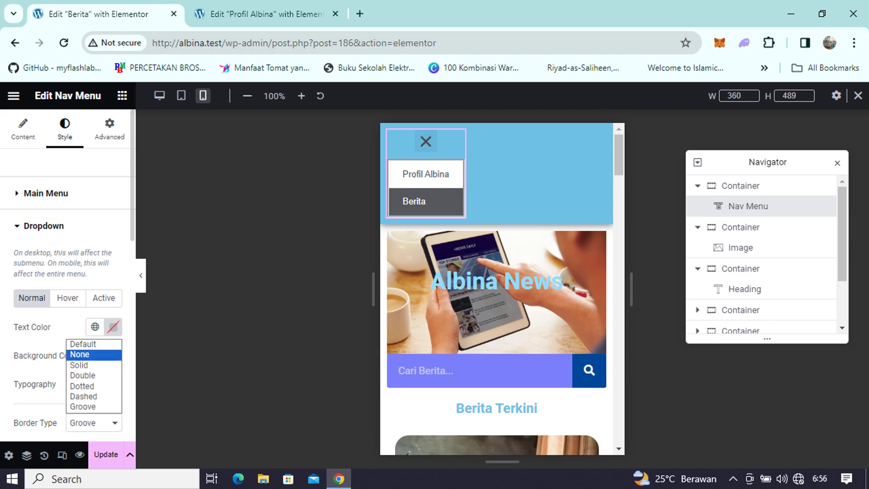
{"action": "key", "text": "Return"}
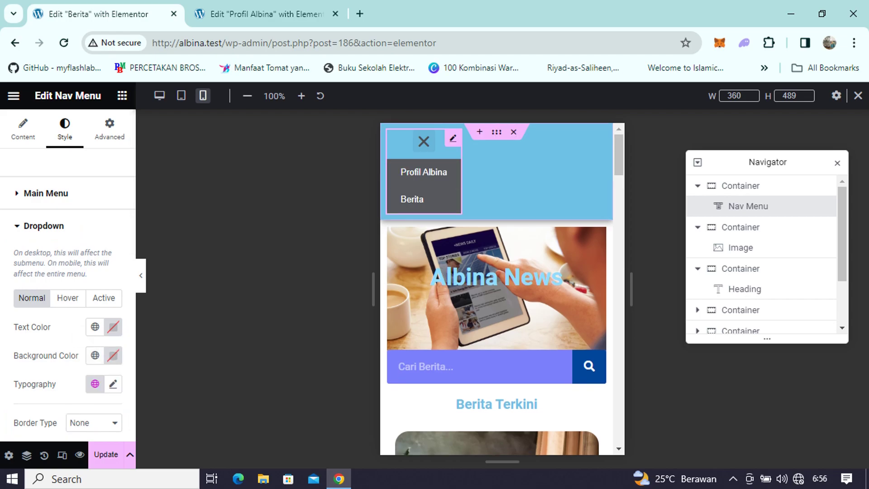
{"action": "left_click", "coordinate": [423, 141]}
- Set the mobile top margin of the Berita Terkini heading's container to -9 px
{"action": "scroll", "coordinate": [496, 220], "scroll_direction": "down", "scroll_amount": 2}
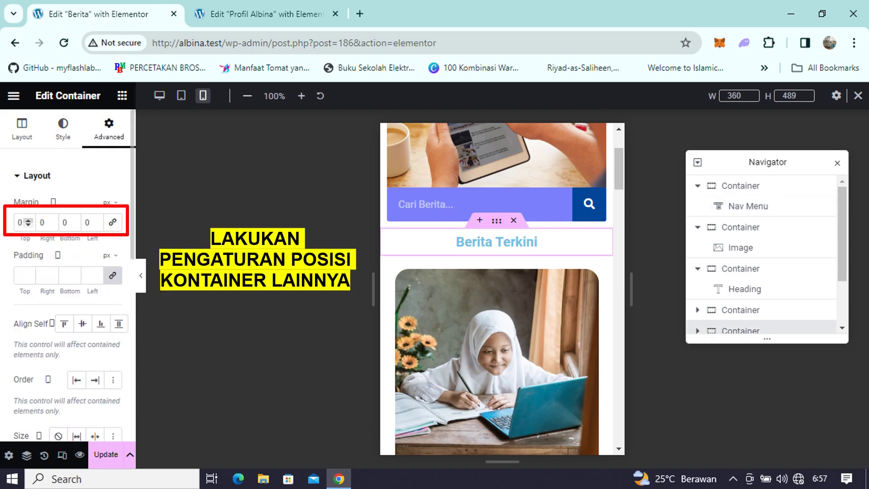
{"action": "left_click", "coordinate": [28, 225]}
{"action": "left_click", "coordinate": [28, 225]}
{"action": "left_click", "coordinate": [28, 225]}
{"action": "key", "text": "Down"}
{"action": "key", "text": "Down"}
{"action": "key", "text": "Down"}
{"action": "key", "text": "Down"}
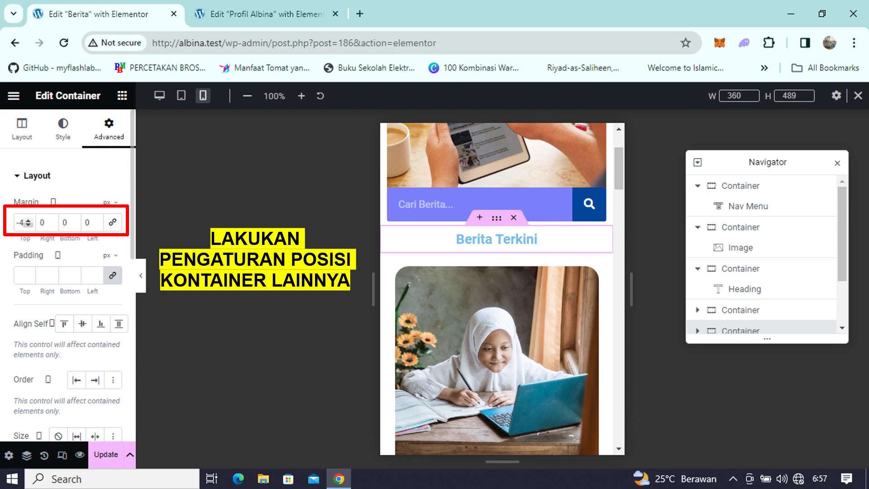
{"action": "key", "text": "Down"}
{"action": "key", "text": "Down"}
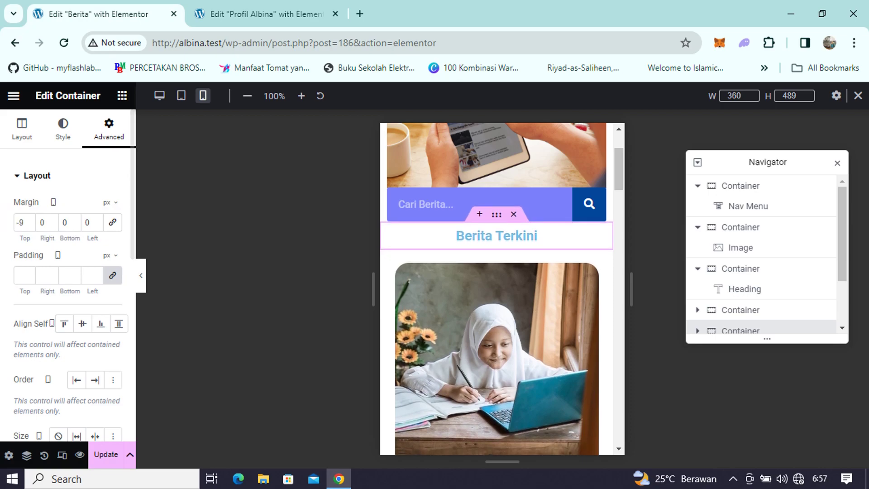
- Set the mobile width of the Mengerjakan PR image container to 50%, changing its unit from px to %
{"action": "scroll", "coordinate": [496, 317], "scroll_direction": "down", "scroll_amount": 1}
{"action": "scroll", "coordinate": [496, 289], "scroll_direction": "down", "scroll_amount": 15}
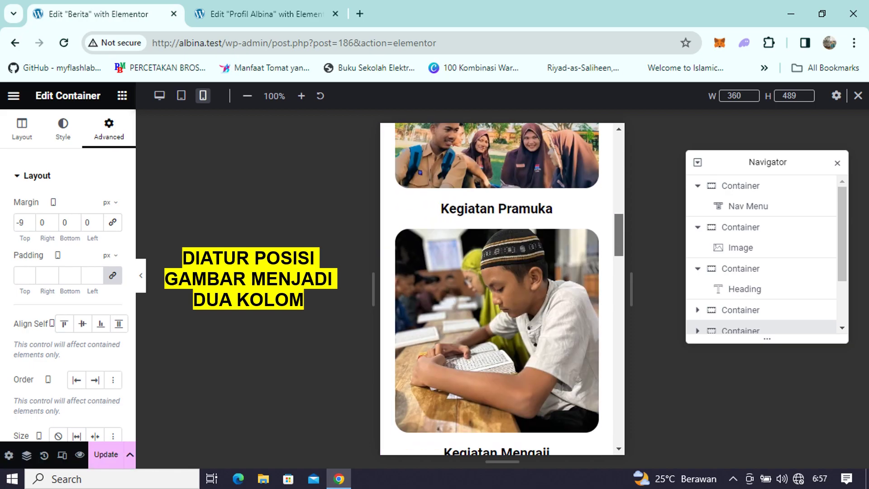
{"action": "scroll", "coordinate": [497, 290], "scroll_direction": "up", "scroll_amount": 8}
{"action": "scroll", "coordinate": [497, 289], "scroll_direction": "up", "scroll_amount": 6}
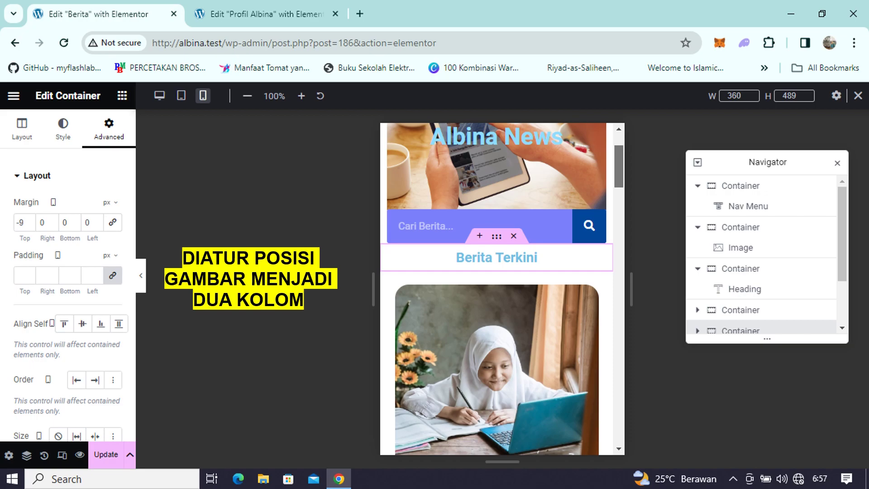
{"action": "scroll", "coordinate": [496, 290], "scroll_direction": "up", "scroll_amount": 1}
{"action": "left_click", "coordinate": [395, 318]}
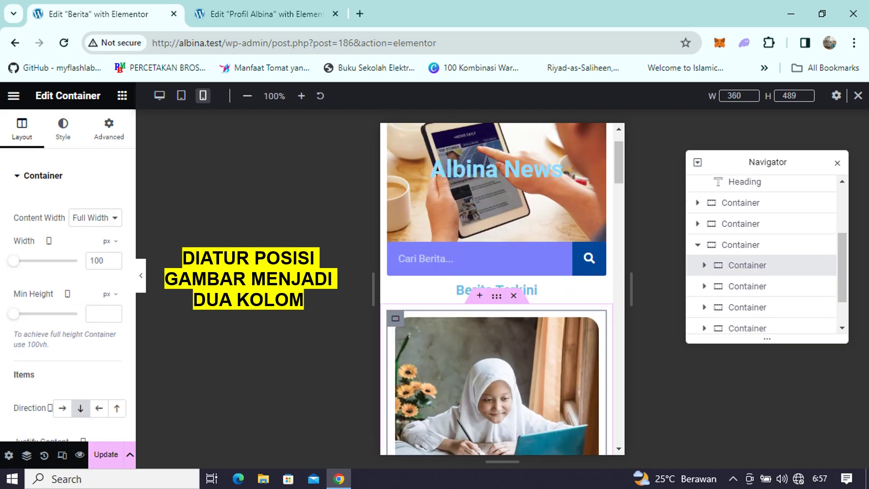
{"action": "left_click", "coordinate": [108, 241]}
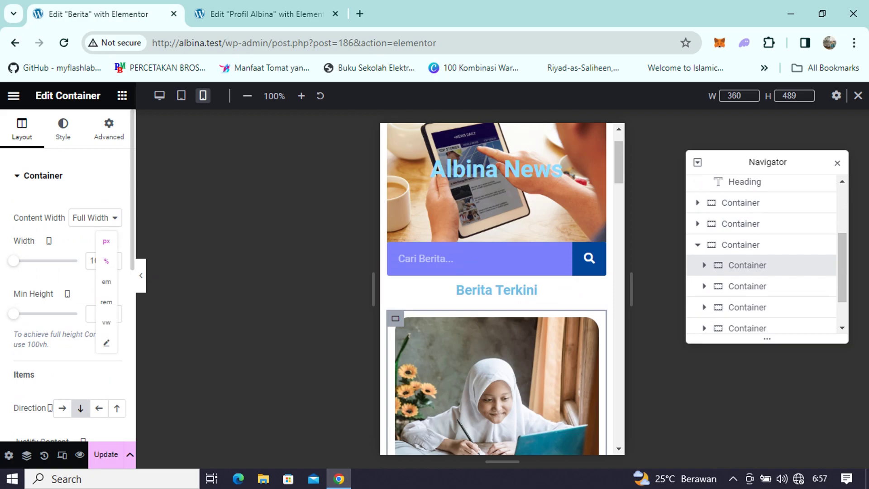
{"action": "left_click", "coordinate": [106, 261]}
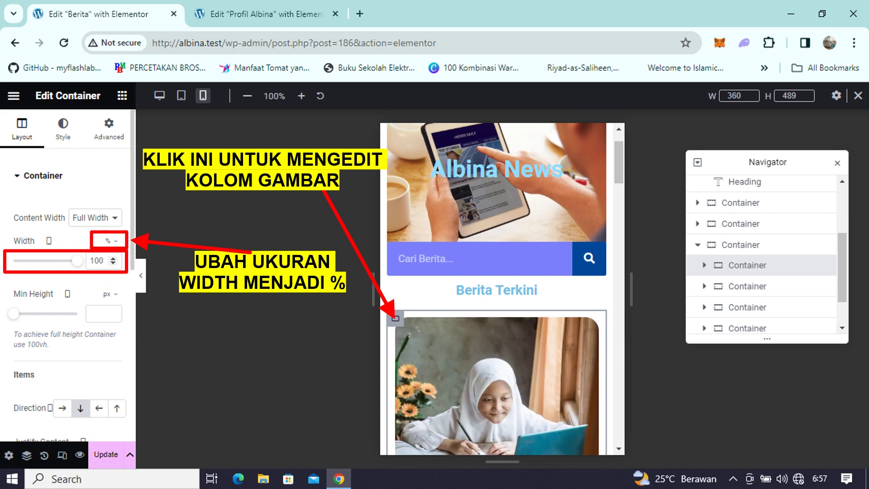
{"action": "left_click_drag", "start_coordinate": [77, 261], "coordinate": [46, 260]}
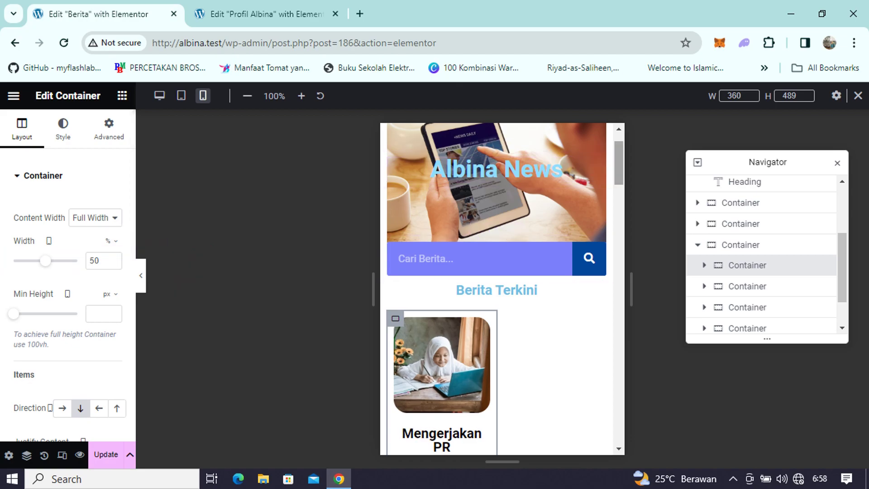
- Set the Mengerjakan PR heading's mobile typography size to 15 px
{"action": "scroll", "coordinate": [496, 272], "scroll_direction": "down", "scroll_amount": 1}
{"action": "scroll", "coordinate": [497, 290], "scroll_direction": "down", "scroll_amount": 2}
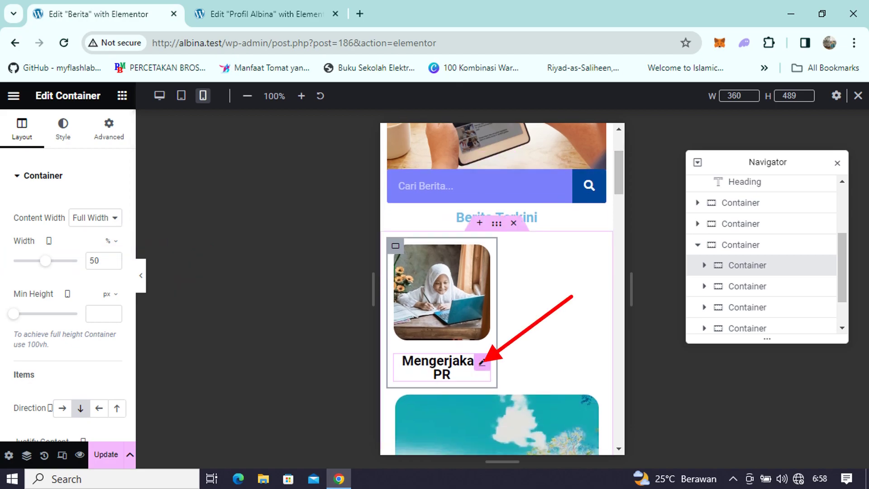
{"action": "left_click", "coordinate": [482, 362]}
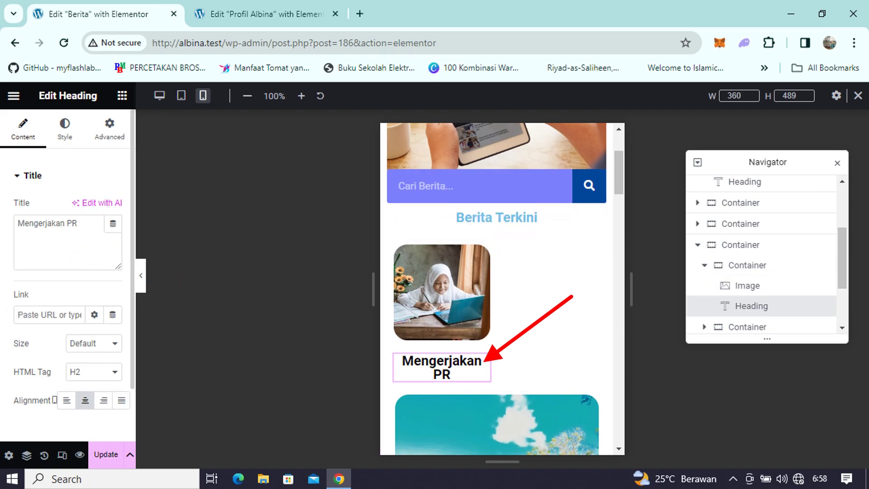
{"action": "left_click", "coordinate": [64, 129]}
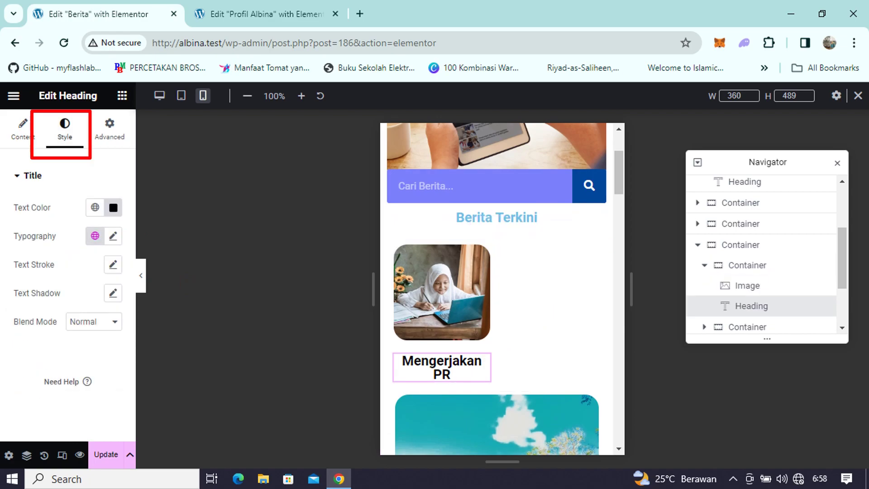
{"action": "left_click", "coordinate": [113, 236]}
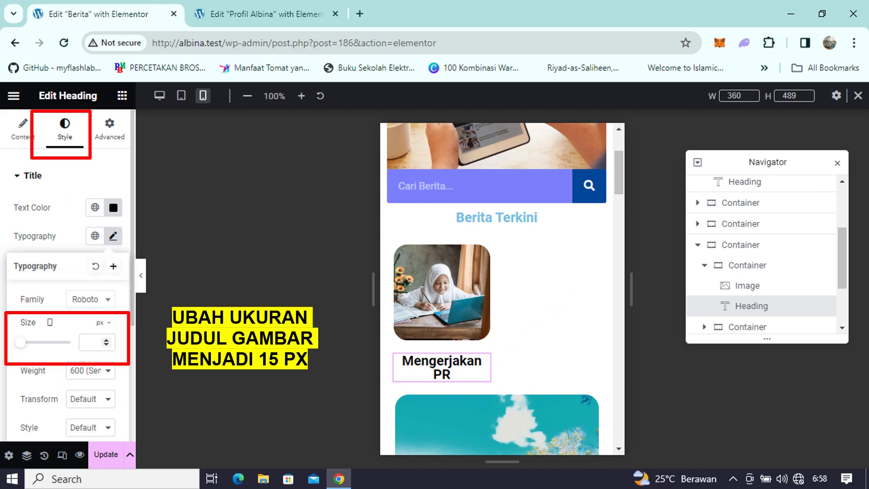
{"action": "type", "text": "15"}
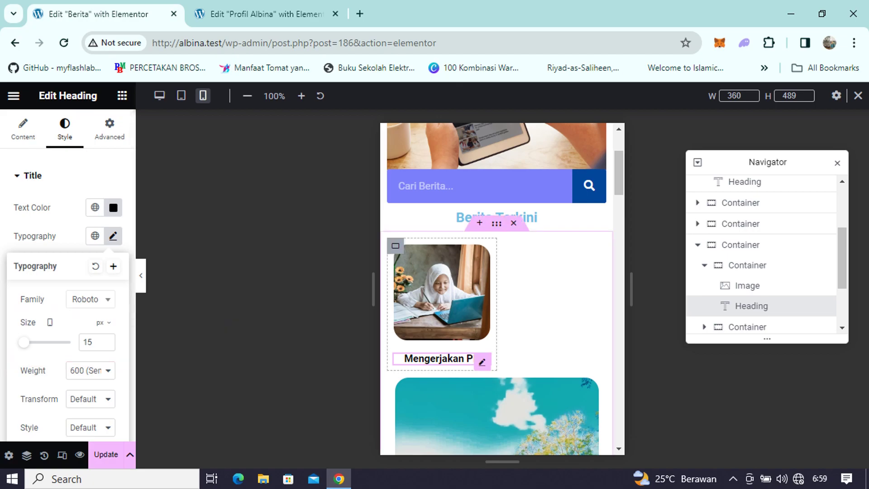
- Change the Kegiatan Pramuka image container's mobile width unit to % and set it to 50%
{"action": "scroll", "coordinate": [452, 317], "scroll_direction": "down", "scroll_amount": 2}
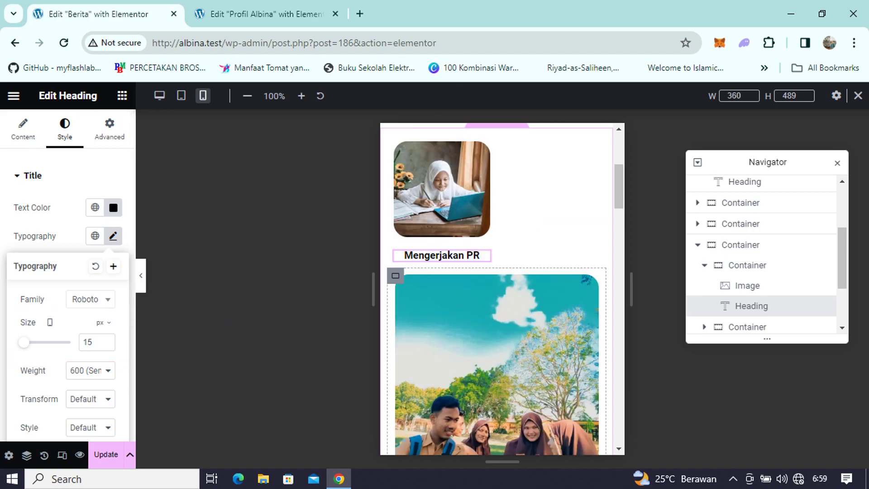
{"action": "left_click", "coordinate": [395, 274]}
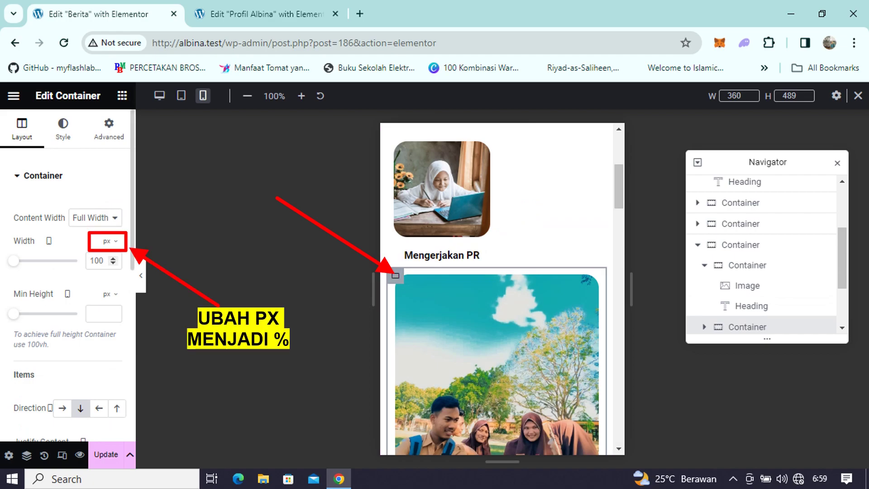
{"action": "left_click", "coordinate": [110, 241]}
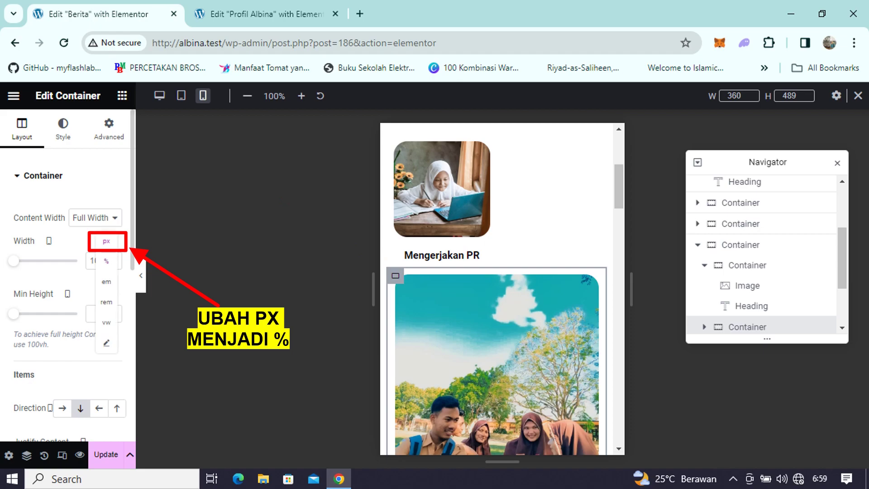
{"action": "left_click", "coordinate": [106, 261]}
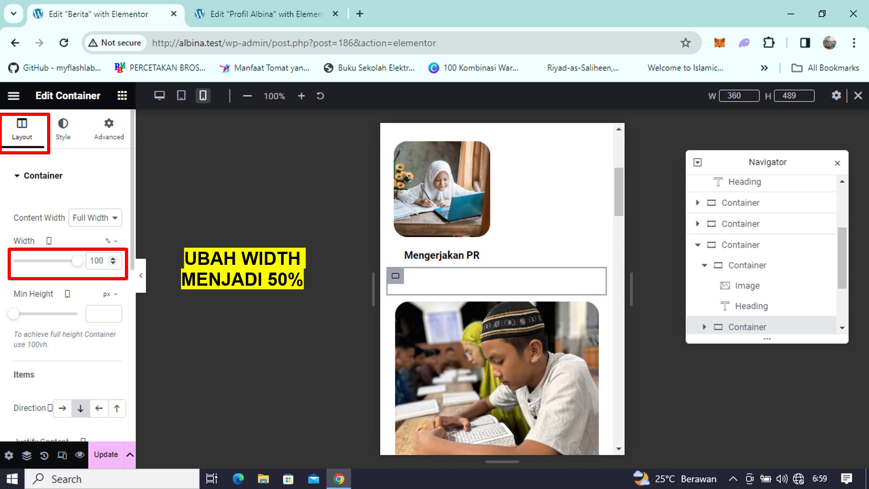
{"action": "type", "text": "50"}
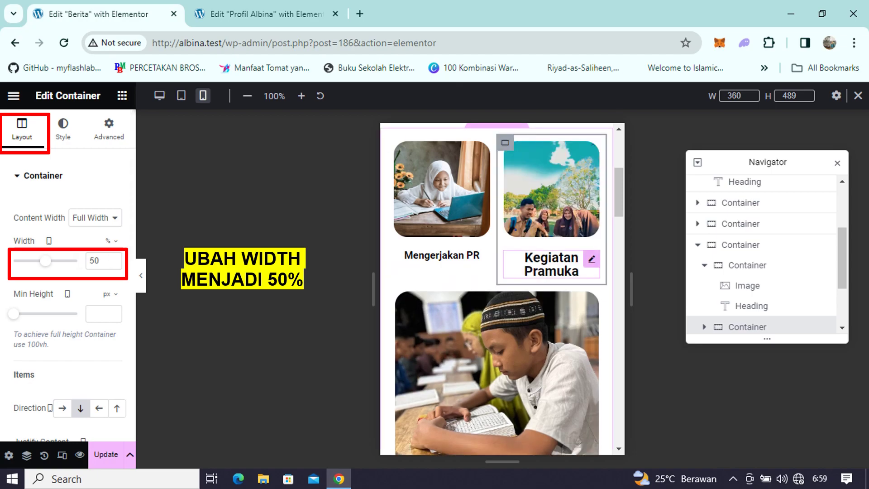
- Set the Kegiatan Pramuka heading's mobile typography size to 15 px
{"action": "left_click", "coordinate": [591, 258]}
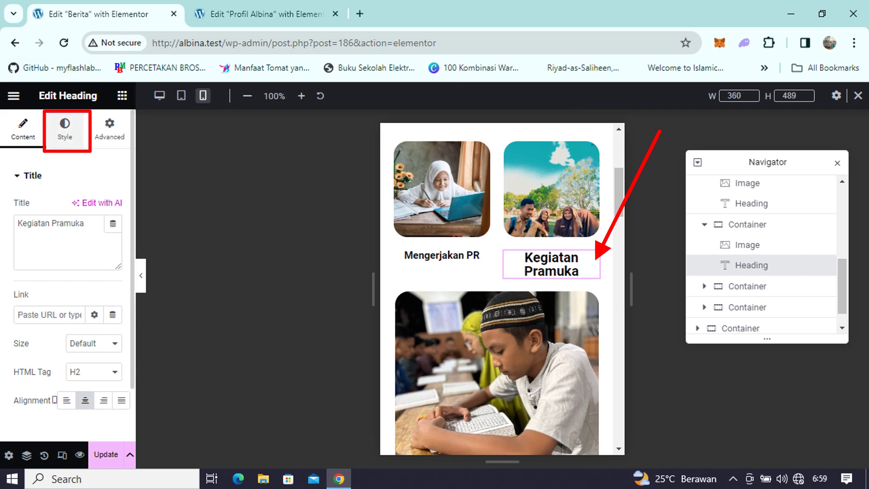
{"action": "left_click", "coordinate": [64, 129]}
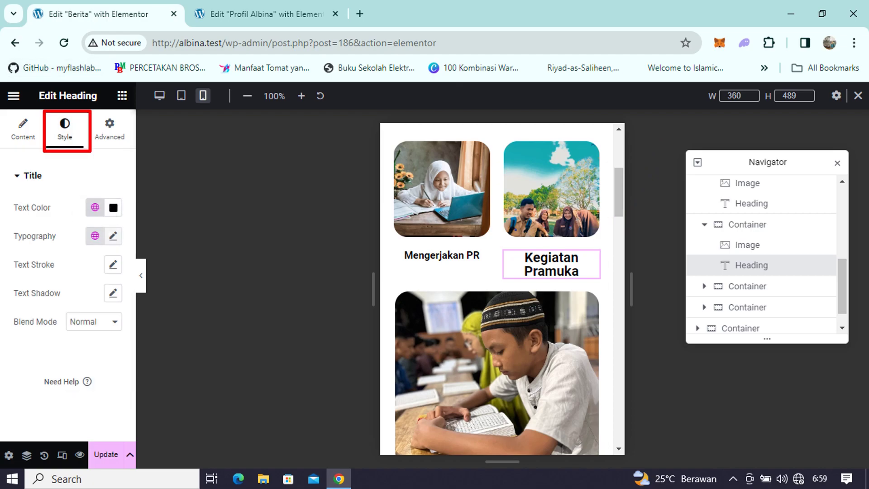
{"action": "left_click", "coordinate": [113, 236]}
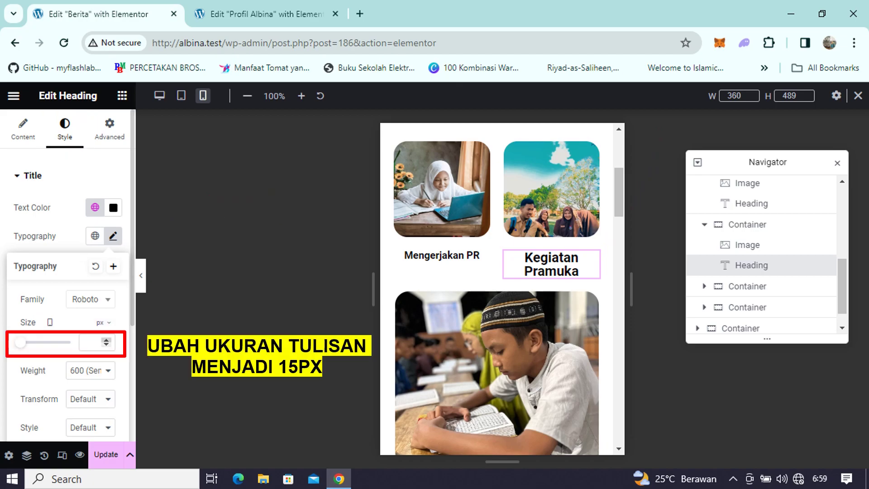
{"action": "type", "text": "15"}
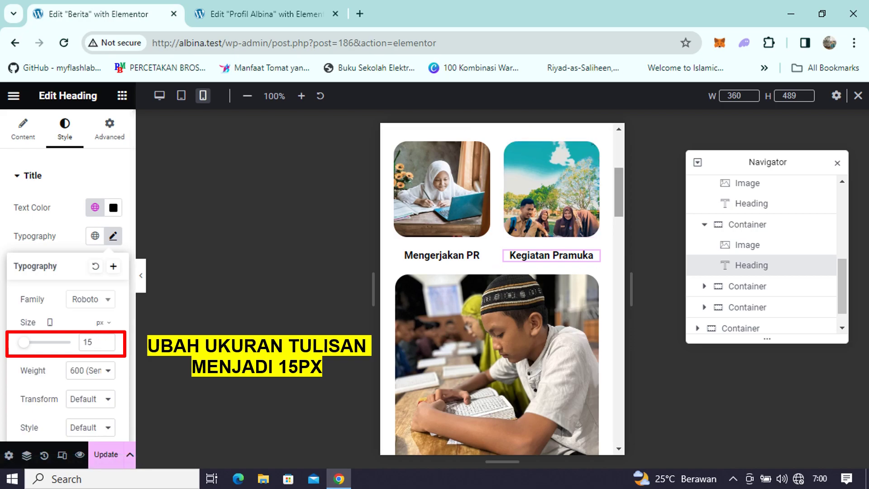
- Set the mobile width of the Kegiatan Mengaji image container to 50%
{"action": "scroll", "coordinate": [502, 290], "scroll_direction": "down", "scroll_amount": 3}
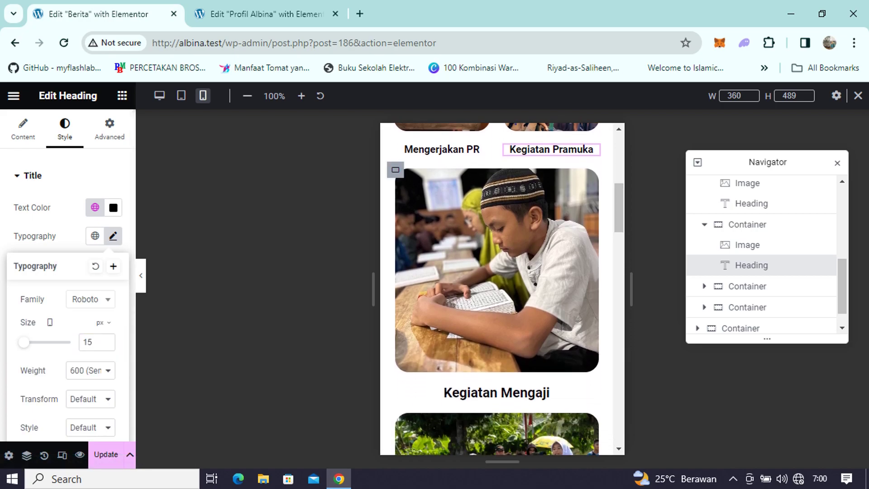
{"action": "left_click", "coordinate": [395, 169]}
{"action": "left_click", "coordinate": [104, 261]}
{"action": "type", "text": "50"}
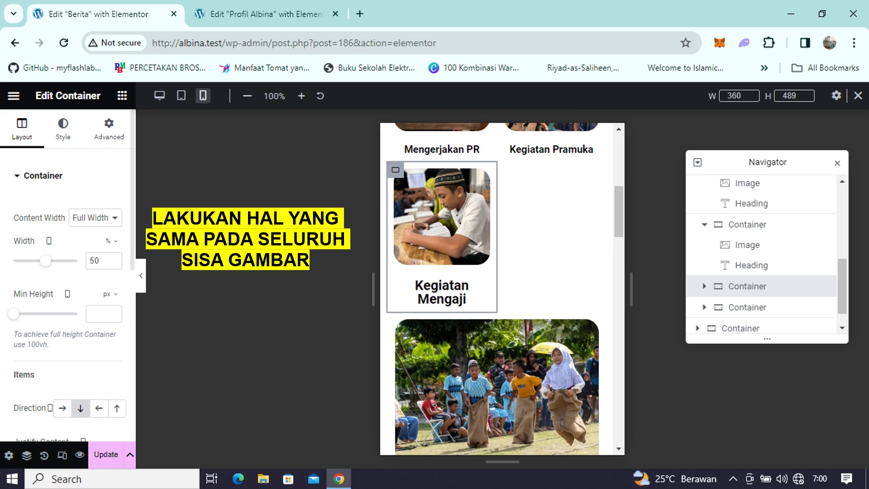
- Set the Kegiatan Mengaji heading's mobile typography size to 15 px
{"action": "left_click", "coordinate": [442, 292]}
{"action": "left_click", "coordinate": [64, 129]}
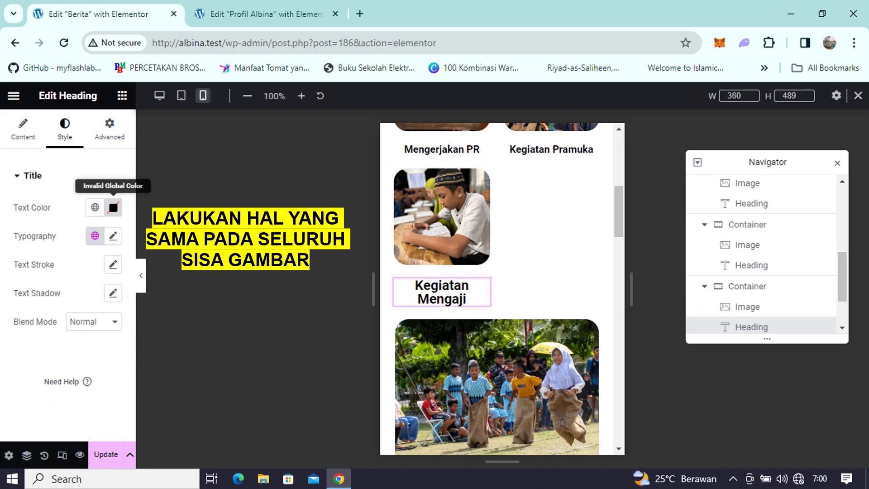
{"action": "left_click", "coordinate": [113, 236]}
{"action": "left_click", "coordinate": [97, 341]}
{"action": "type", "text": "15"}
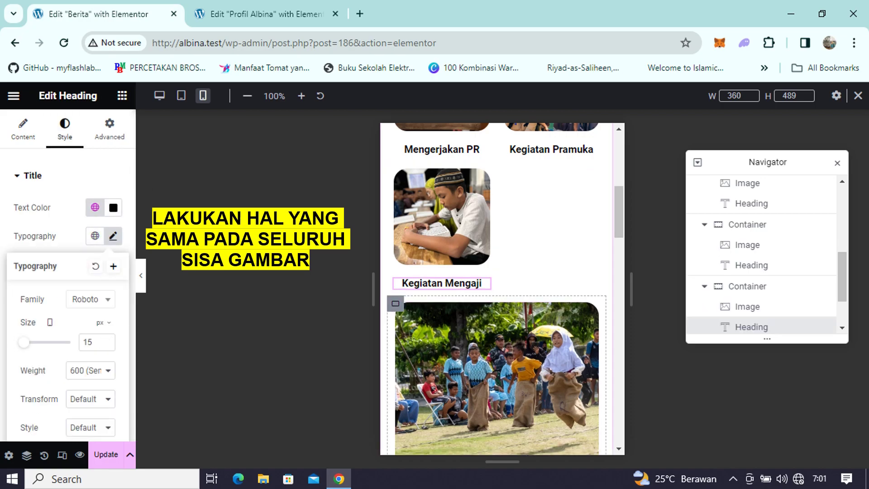
- Set the Lomba Lari Karung container's mobile width to 50% and its heading's typography size to 15 px
{"action": "left_click", "coordinate": [395, 303]}
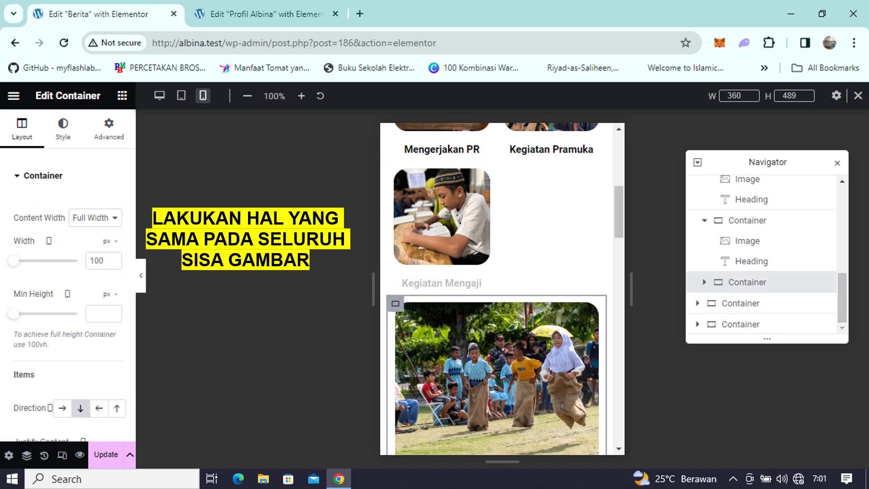
{"action": "left_click", "coordinate": [110, 241]}
{"action": "left_click", "coordinate": [108, 260]}
{"action": "left_click", "coordinate": [103, 260]}
{"action": "type", "text": "50"}
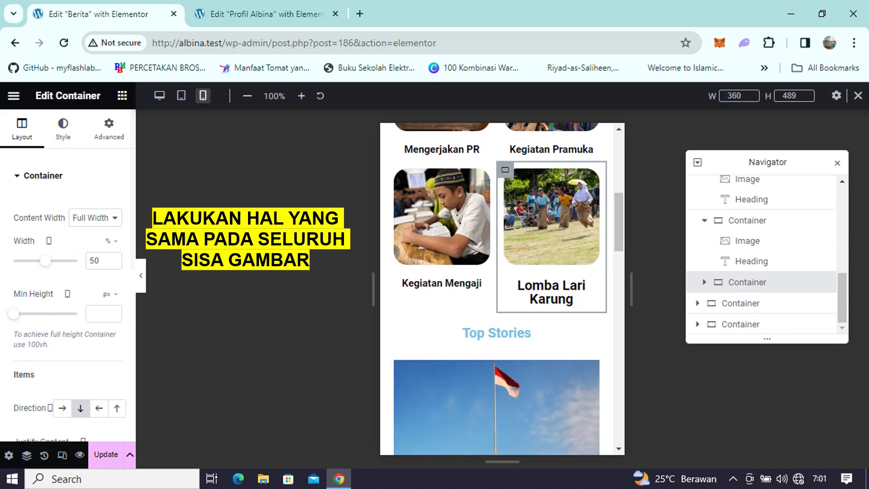
{"action": "left_click", "coordinate": [97, 341]}
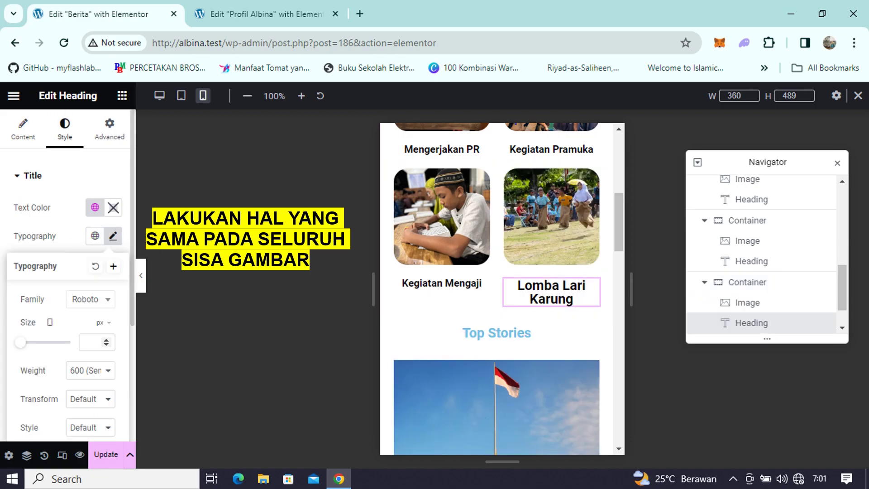
{"action": "type", "text": "15"}
- Under Top Stories, set the Sekolah Albina container's mobile width to 50% and its heading's size to 15 px
{"action": "left_click_drag", "start_coordinate": [618, 222], "coordinate": [618, 243]}
{"action": "left_click", "coordinate": [395, 230]}
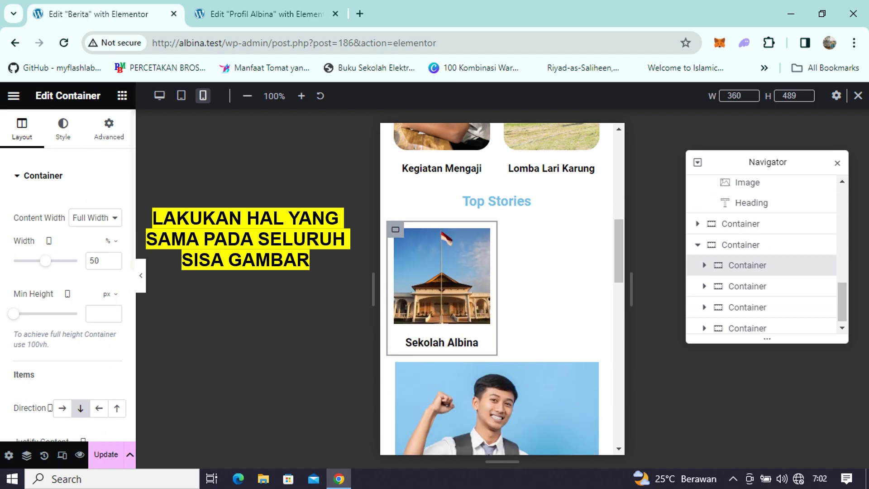
{"action": "left_click", "coordinate": [441, 342]}
{"action": "type", "text": "15"}
- Set the Prestasi SMA IT Albina container's mobile width to 50% and its heading's size to 15 px
{"action": "left_click", "coordinate": [395, 363]}
{"action": "type", "text": "50"}
{"action": "left_click", "coordinate": [552, 347]}
{"action": "type", "text": "15"}
- Narrow the Gedung Pertemuan Baru container to half the mobile width and reduce its heading's typography size to match the other titles
{"action": "left_click", "coordinate": [395, 298]}
{"action": "type", "text": "51"}
{"action": "left_click", "coordinate": [442, 420]}
{"action": "left_click_drag", "start_coordinate": [25, 342], "coordinate": [23, 342]}
- Set the Perlombaan Peringatan HUT RI container's mobile width to 50% and its heading's typography size to 15 px
{"action": "left_click_drag", "start_coordinate": [618, 298], "coordinate": [618, 385]}
{"action": "left_click", "coordinate": [395, 184]}
{"action": "left_click_drag", "start_coordinate": [77, 260], "coordinate": [46, 261]}
{"action": "left_click", "coordinate": [551, 203]}
{"action": "left_click_drag", "start_coordinate": [26, 341], "coordinate": [24, 342]}
- Check the two-column mobile layout of both news sections and save the Berita page
{"action": "left_click_drag", "start_coordinate": [618, 392], "coordinate": [618, 329]}
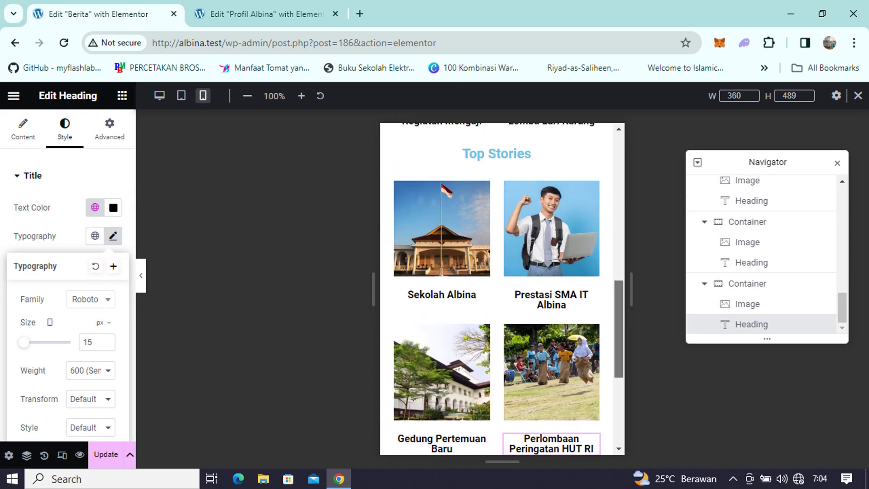
{"action": "scroll", "coordinate": [497, 289], "scroll_direction": "up", "scroll_amount": 10}
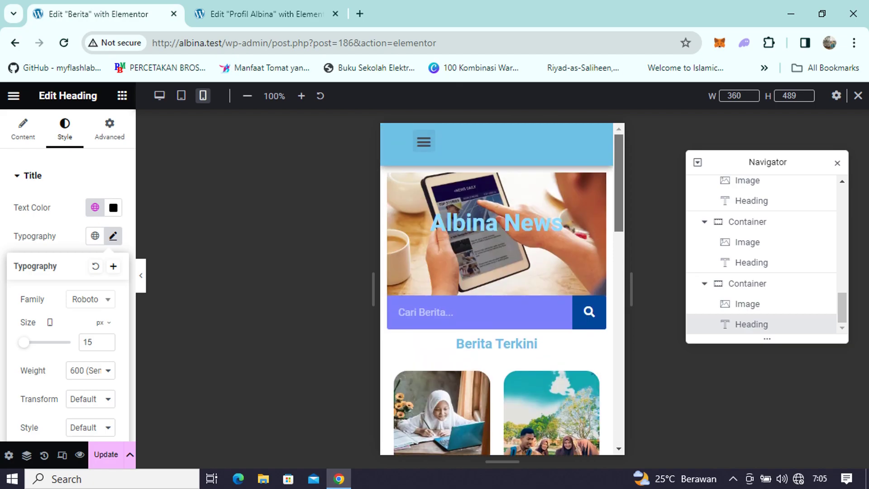
{"action": "scroll", "coordinate": [497, 289], "scroll_direction": "down", "scroll_amount": 10}
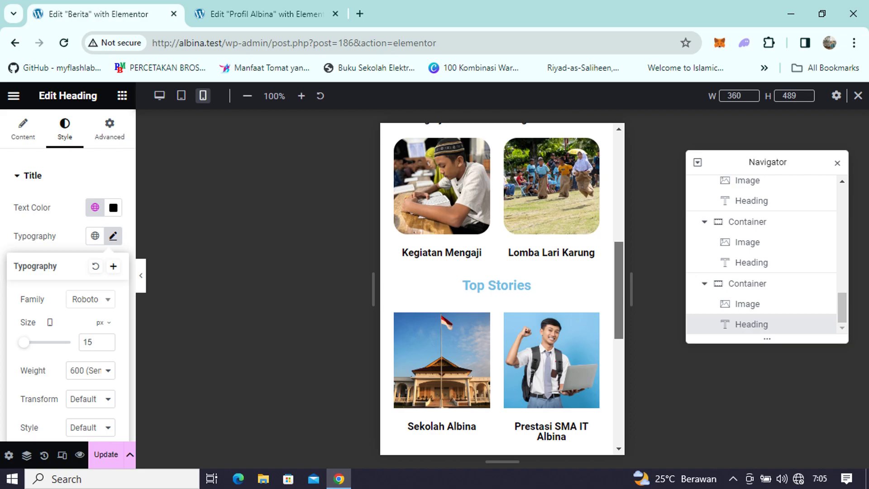
{"action": "scroll", "coordinate": [498, 289], "scroll_direction": "down", "scroll_amount": 5}
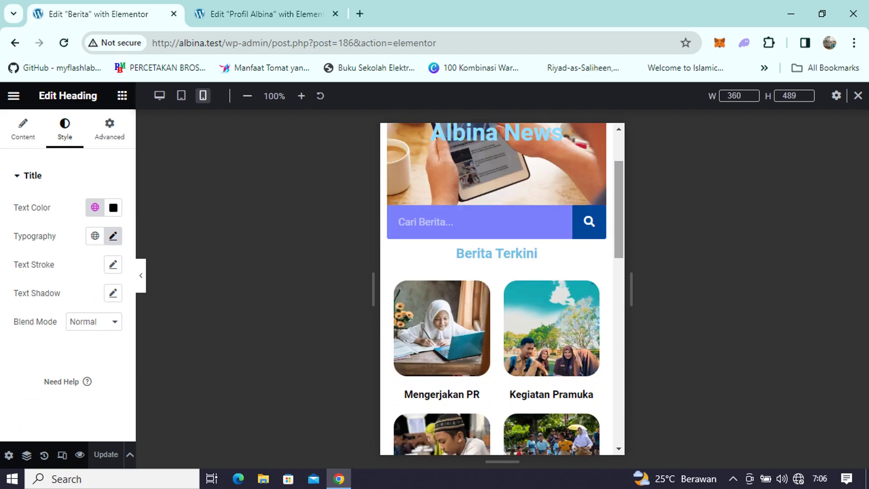
- Review the saved mobile page down to Top Stories and switch the preview to the desktop view
{"action": "scroll", "coordinate": [497, 290], "scroll_direction": "down", "scroll_amount": 10}
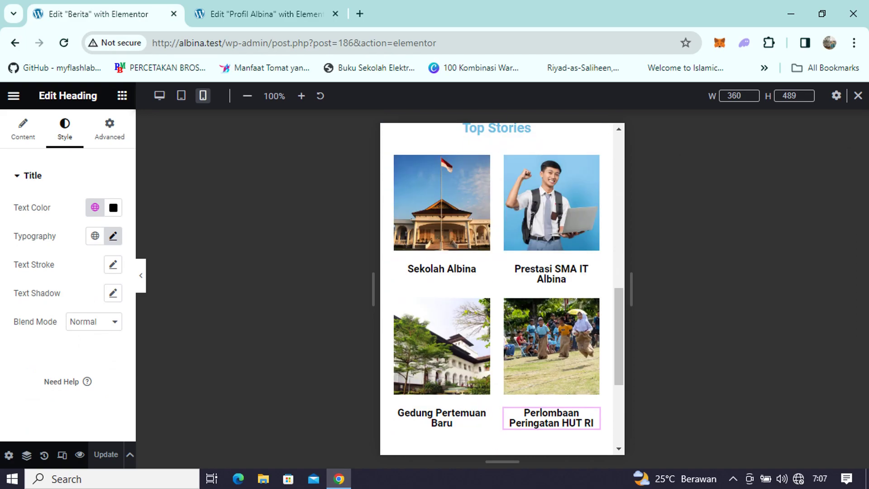
{"action": "scroll", "coordinate": [497, 289], "scroll_direction": "up", "scroll_amount": 3}
{"action": "scroll", "coordinate": [498, 289], "scroll_direction": "up", "scroll_amount": 10}
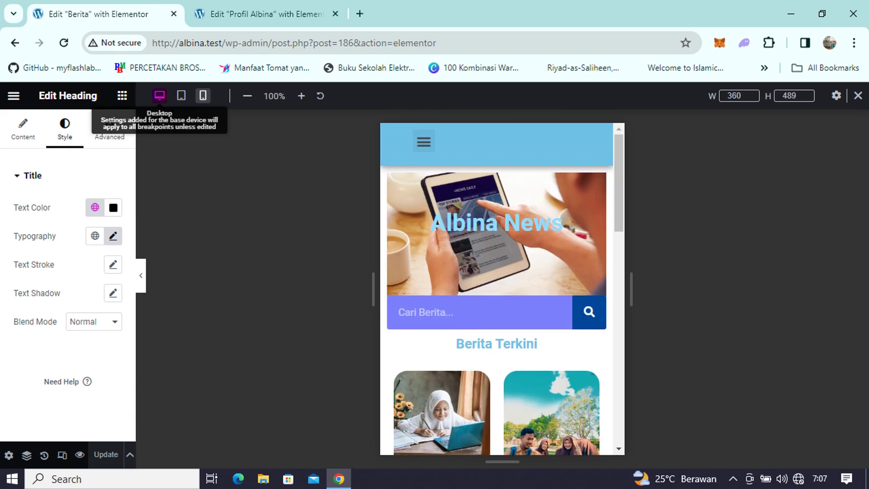
{"action": "left_click", "coordinate": [159, 95]}
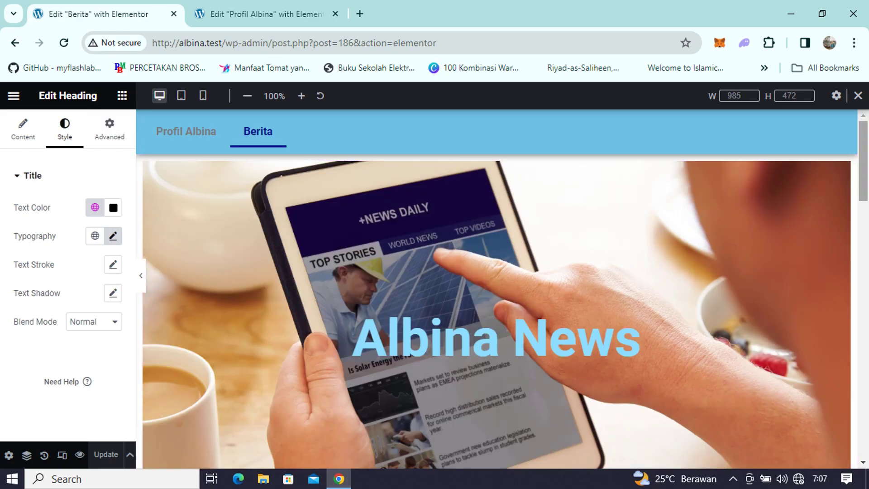
- Compare the Berita page's news sections in the desktop, mobile and tablet previews, finishing back at the page header in desktop view
{"action": "scroll", "coordinate": [497, 290], "scroll_direction": "down", "scroll_amount": 10}
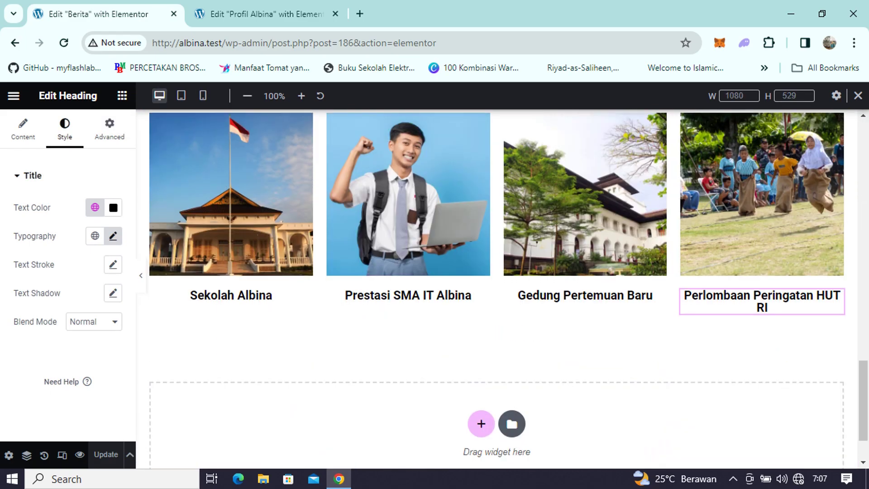
{"action": "scroll", "coordinate": [496, 290], "scroll_direction": "up", "scroll_amount": 15}
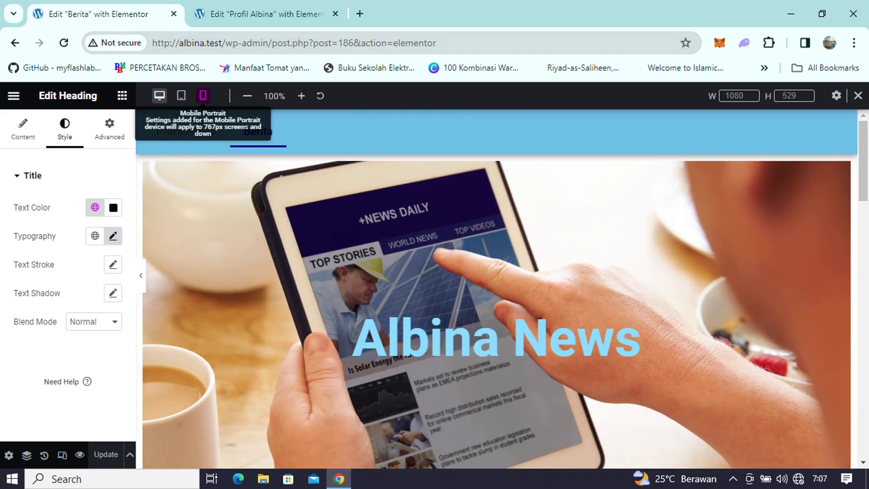
{"action": "left_click", "coordinate": [203, 96]}
{"action": "scroll", "coordinate": [551, 298], "scroll_direction": "down", "scroll_amount": 15}
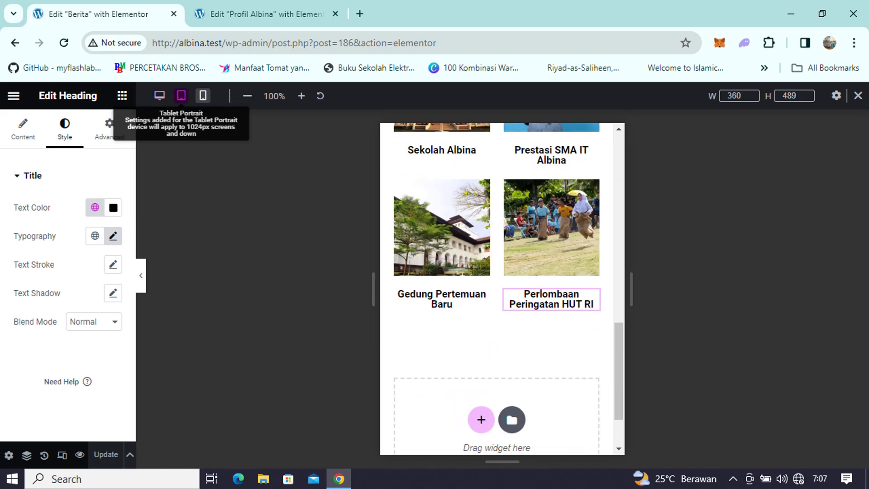
{"action": "left_click", "coordinate": [181, 96]}
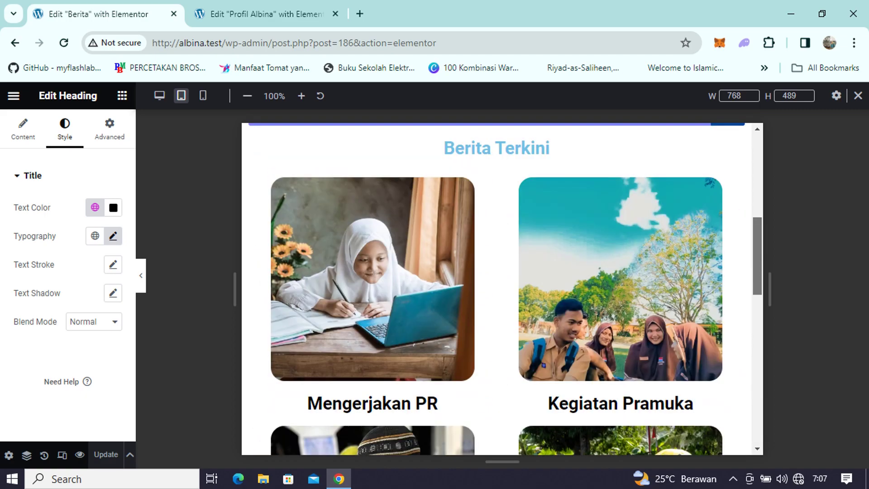
{"action": "left_click_drag", "start_coordinate": [757, 256], "coordinate": [756, 288]}
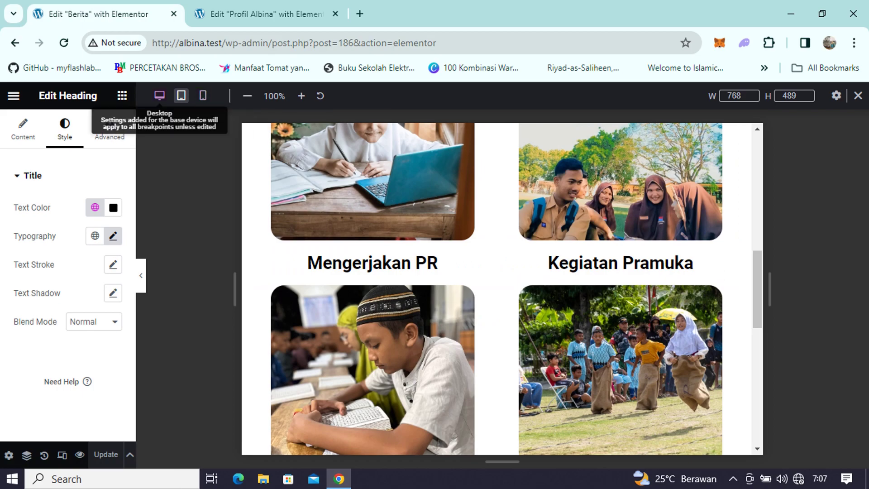
{"action": "left_click", "coordinate": [159, 95]}
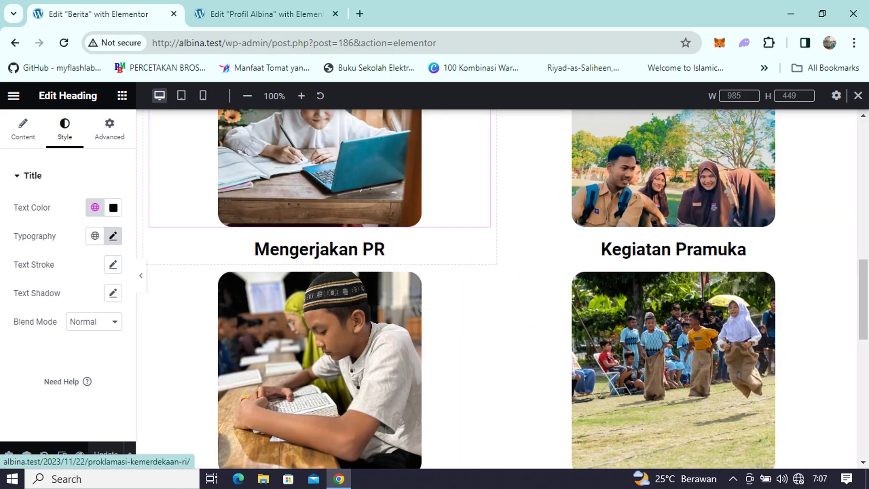
{"action": "scroll", "coordinate": [495, 288], "scroll_direction": "down", "scroll_amount": 7}
{"action": "left_click_drag", "start_coordinate": [863, 400], "coordinate": [863, 280]}
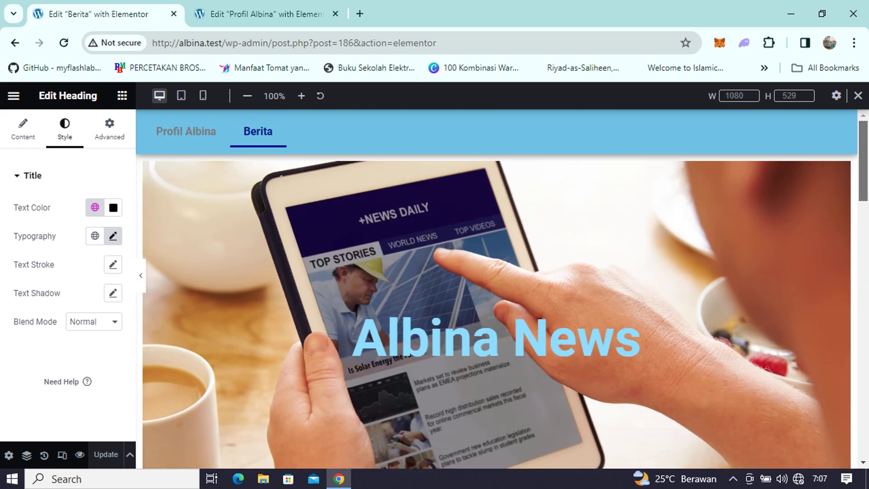